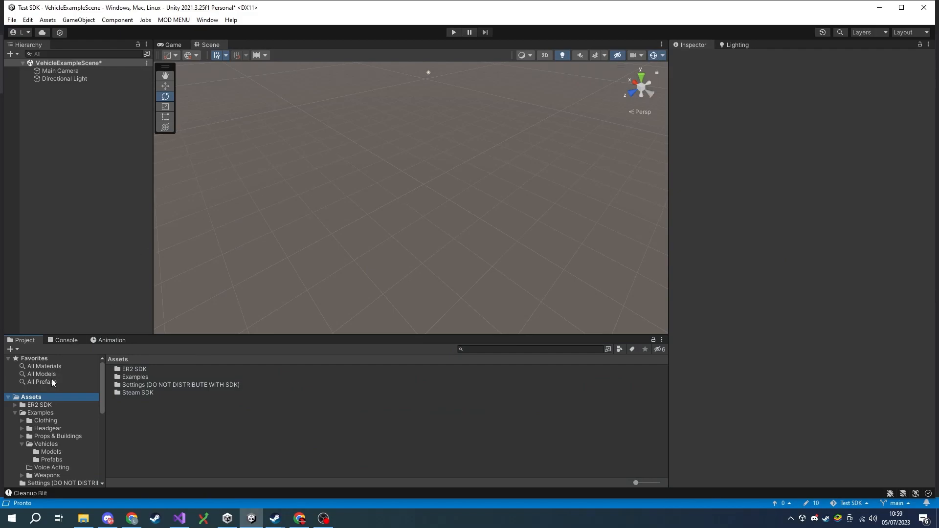
Open the Examples/Vehicles/Models folder, preview Wc_51_Truck and create an ER2 wheeled vehicle template from it.
left_click(49, 452)
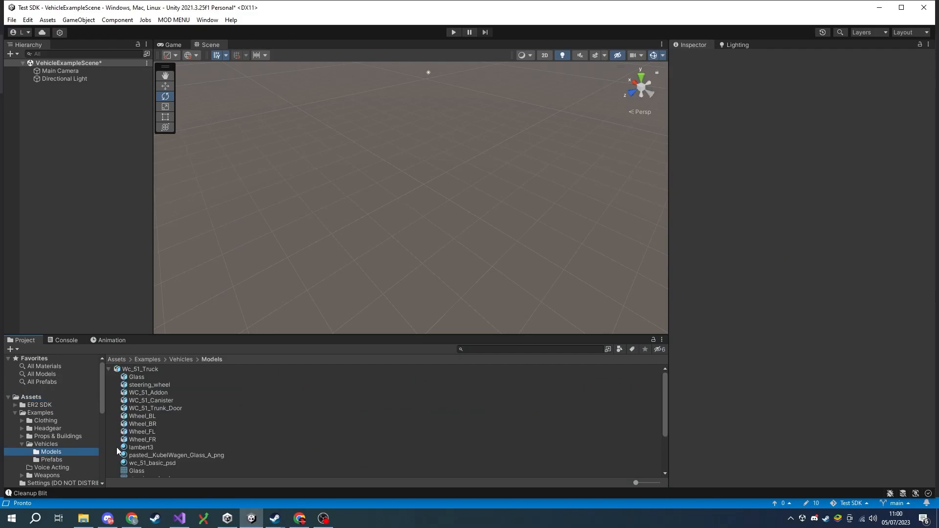
left_click(133, 369)
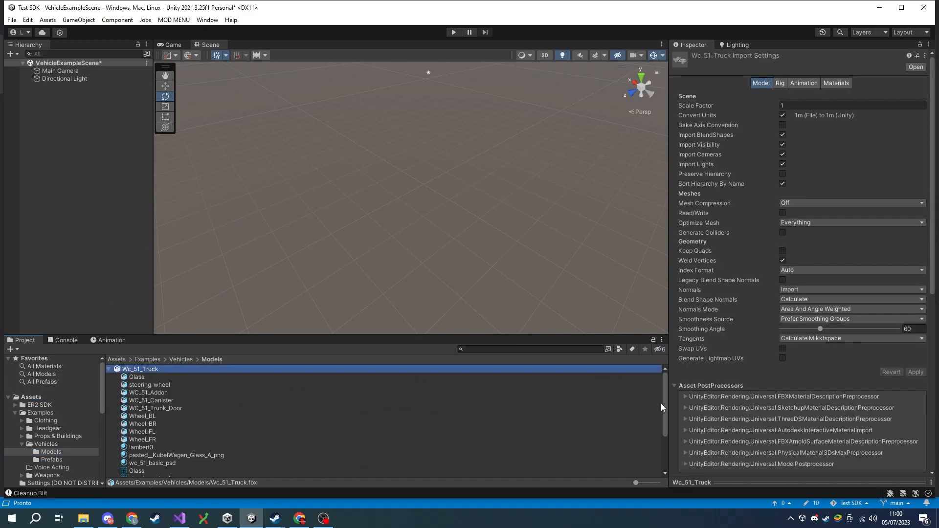
left_click(738, 482)
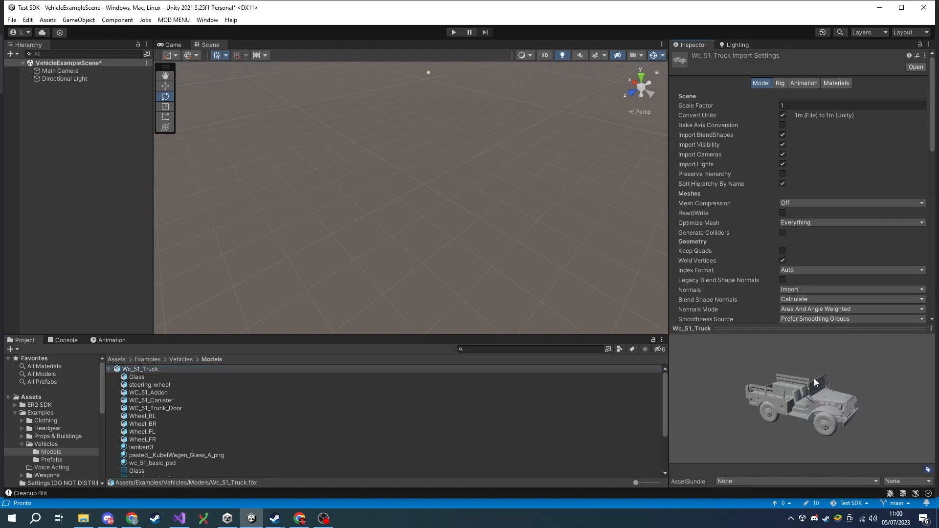
right_click(143, 368)
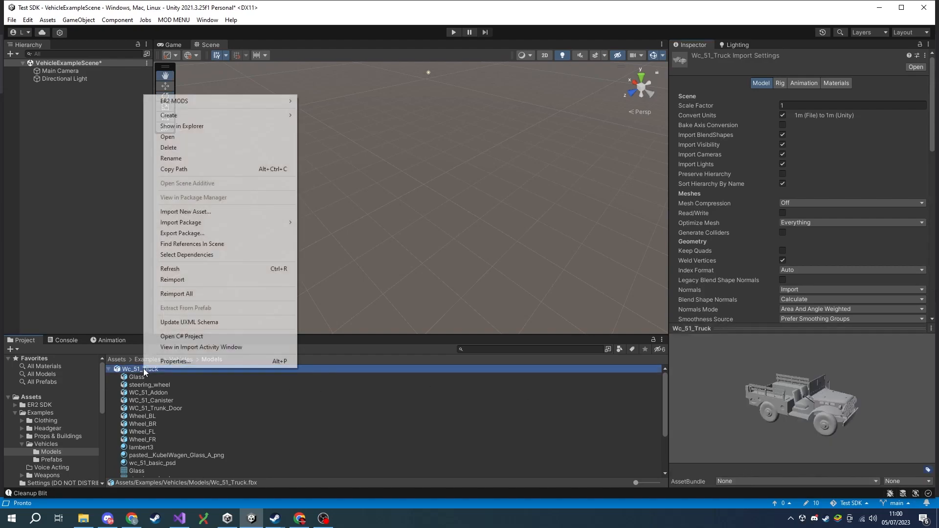
mouse_move(199, 104)
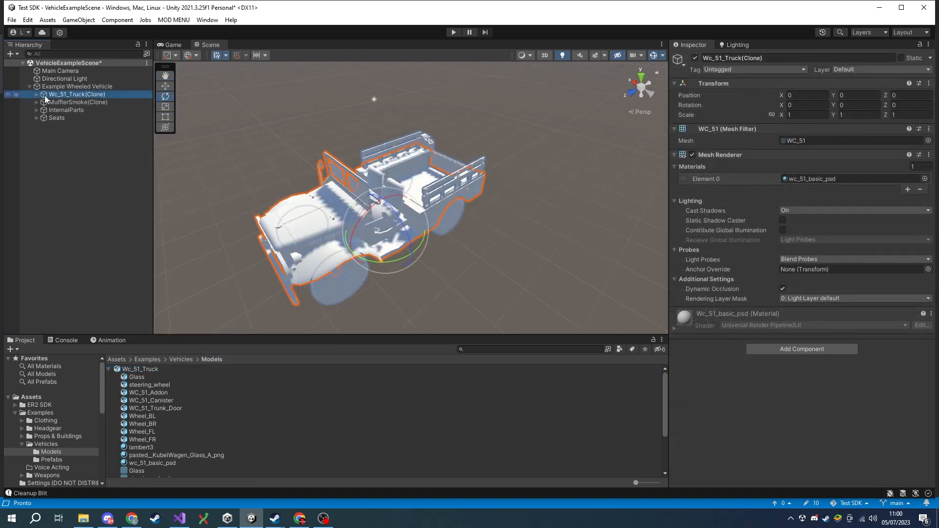
Expand Wc_51_Truck(Clone) and inspect each of its separate parts, from the glass and steering wheel to the four wheels.
left_click(37, 95)
left_click(65, 104)
left_click(69, 109)
left_click(70, 117)
left_click(72, 125)
left_click(74, 133)
left_click(76, 141)
left_click(76, 150)
left_click(75, 157)
left_click(76, 165)
right_click_drag(297, 223, 266, 220)
key("a")
key("d")
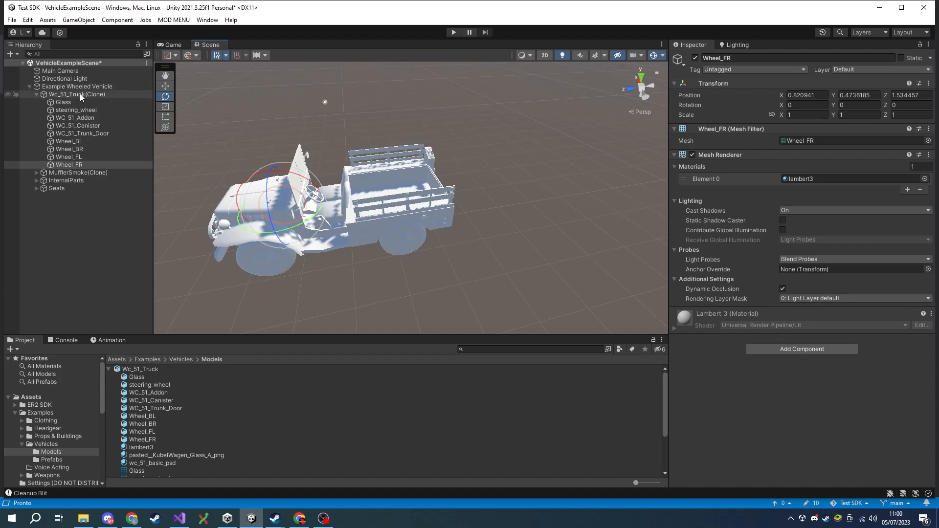
left_click(75, 88)
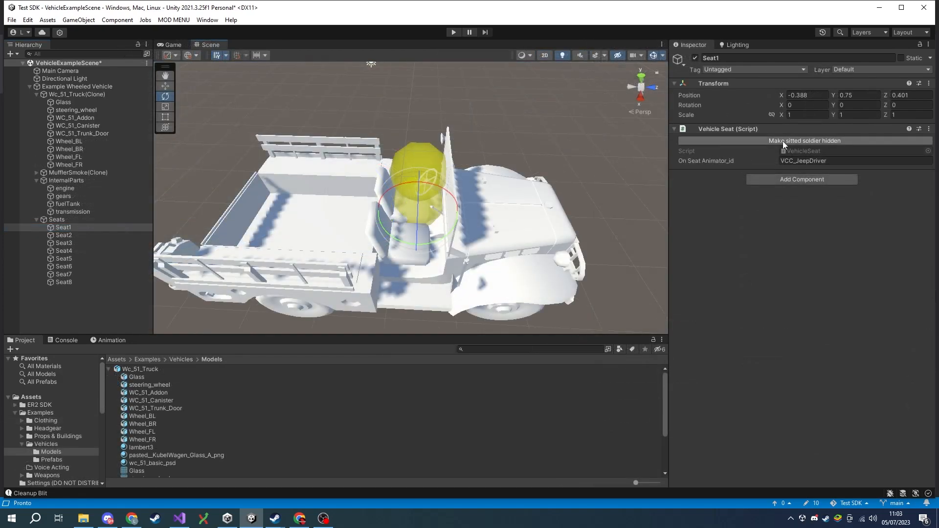
Toggle the seated soldier preview on Seat1 repeatedly to check the driver's position.
left_click(783, 142)
left_click(783, 142)
left_click(783, 141)
left_click(783, 141)
left_click(783, 142)
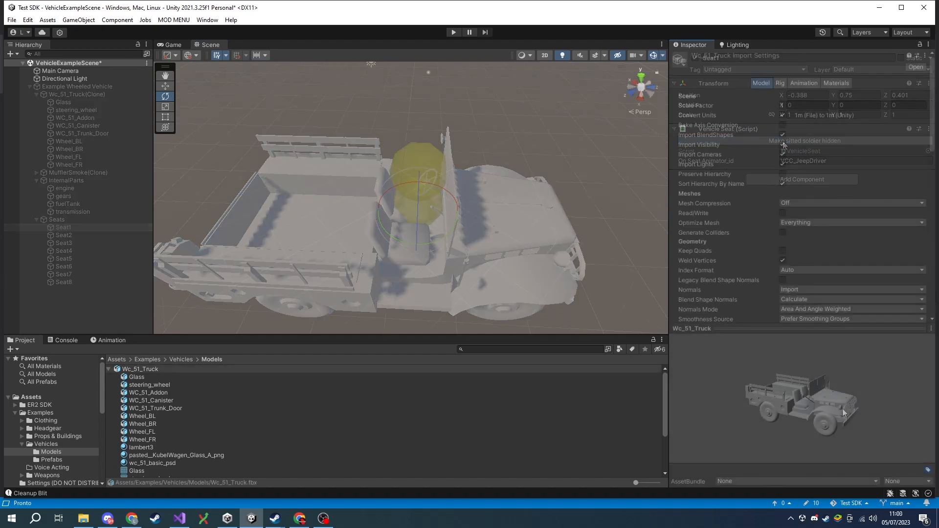
Generate a wheeled vehicle from the Wc_51_Truck model using the ER2 MODS vehicle template.
right_click(145, 370)
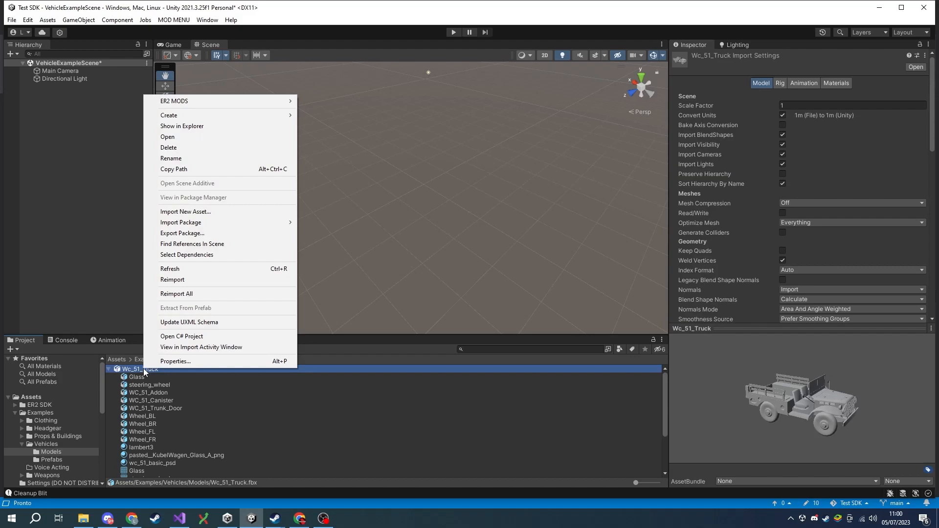
mouse_move(200, 106)
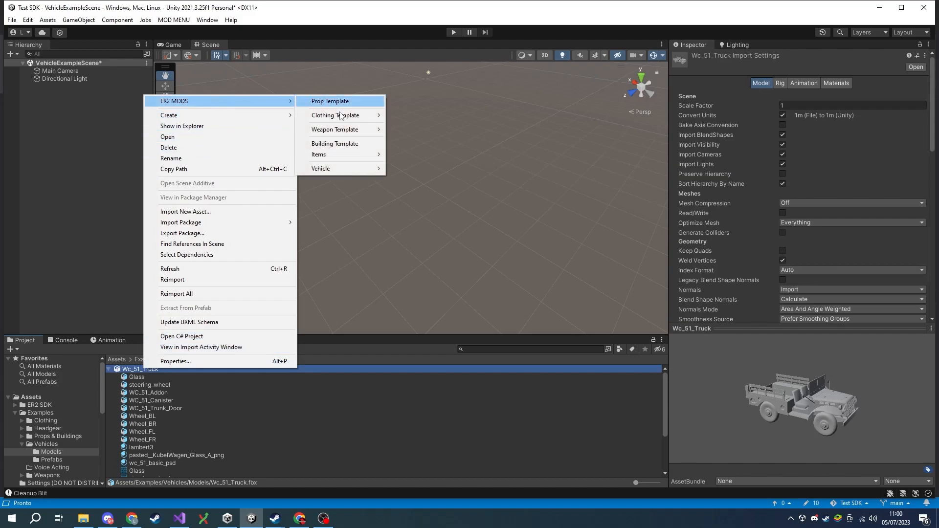
mouse_move(374, 170)
left_click(424, 169)
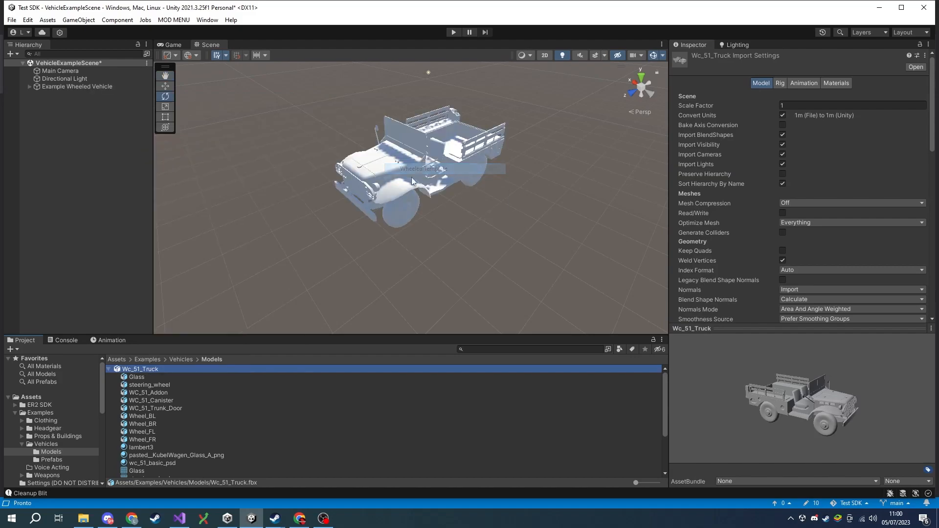
right_click_drag(422, 225, 261, 166)
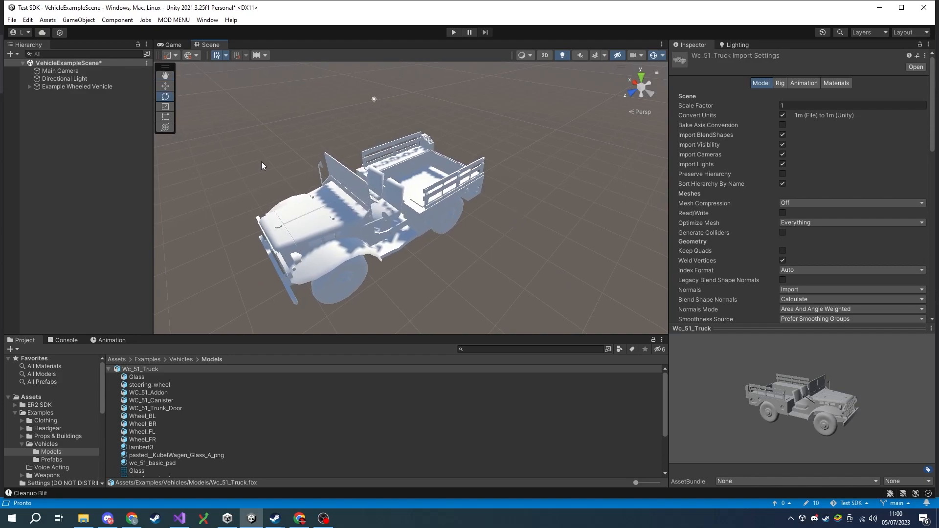
Expand Example Wheeled Vehicle and inspect its truck model, MufflerSmoke, InternalParts and Seats children.
left_click(64, 88)
left_click(29, 86)
left_click(46, 95)
left_click(52, 102)
left_click(54, 110)
left_click(55, 118)
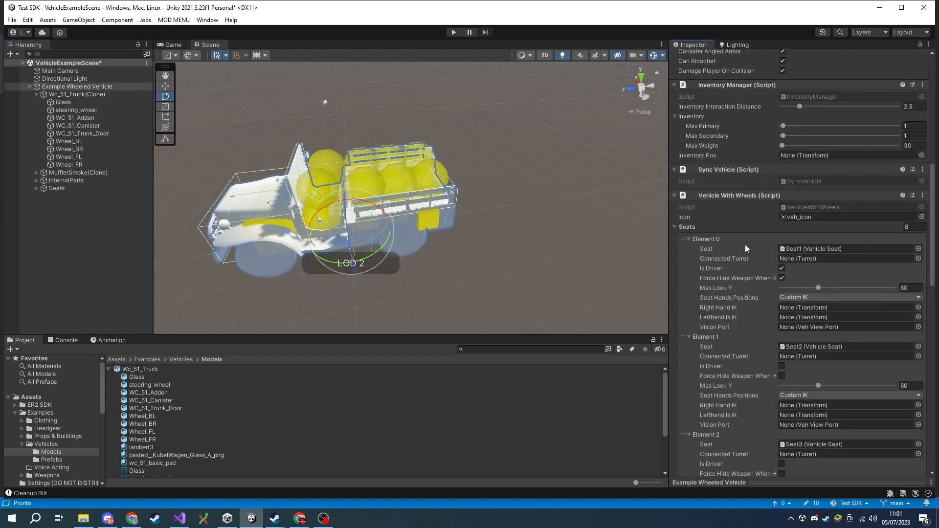
Examine the seat elements and driving settings of the Vehicle With Wheels script, including the details of Element 4.
scroll(745, 245, "down", 3)
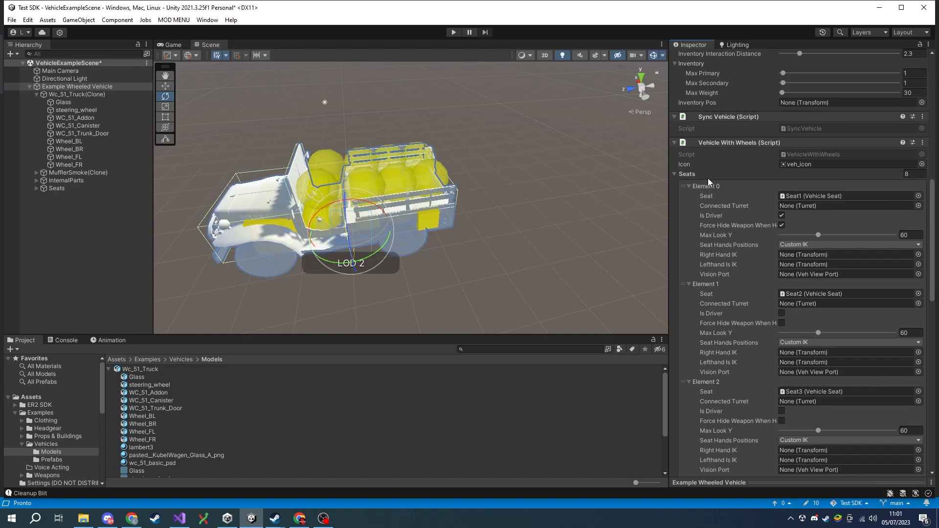
scroll(708, 181, "down", 5)
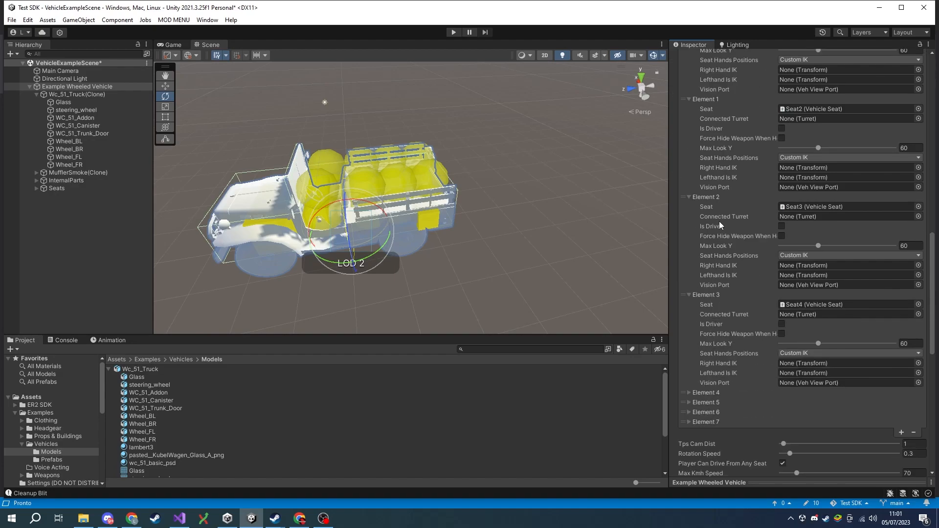
scroll(719, 221, "down", 5)
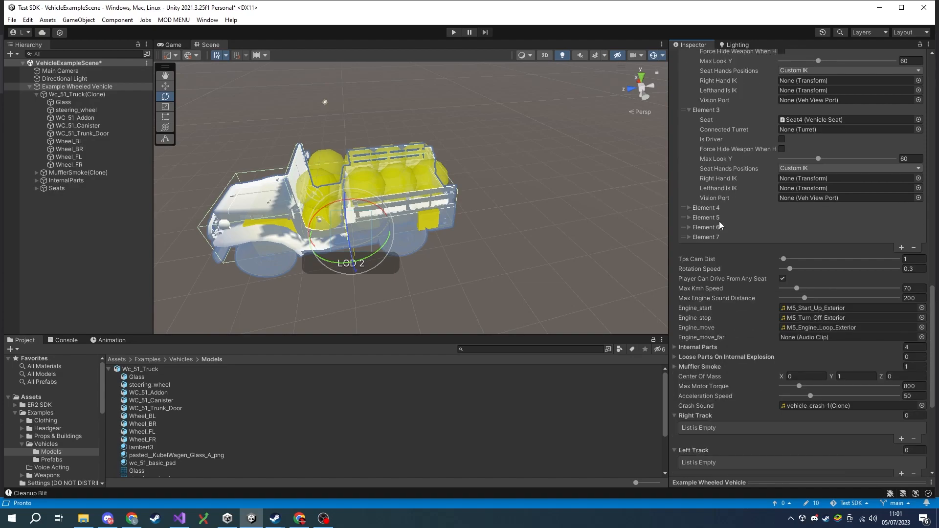
scroll(719, 221, "down", 2)
scroll(719, 221, "up", 6)
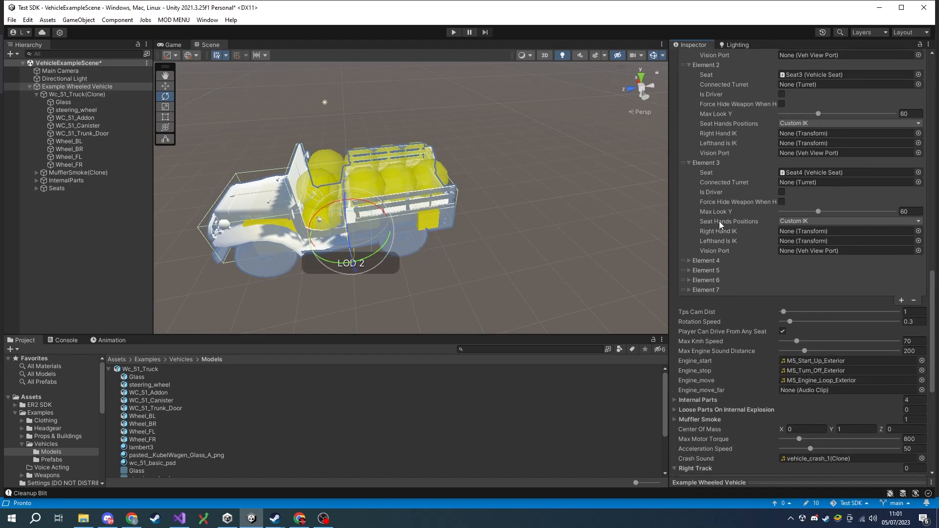
scroll(719, 221, "down", 3)
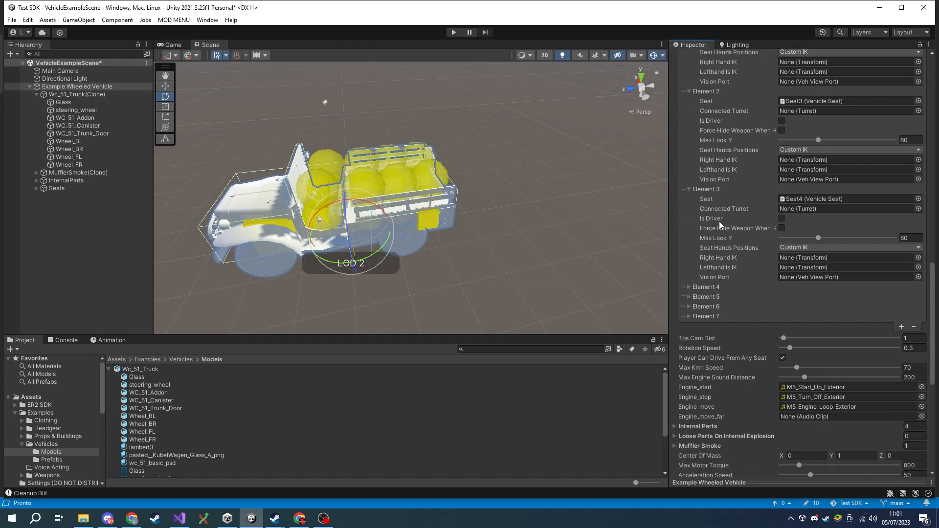
left_click(705, 286)
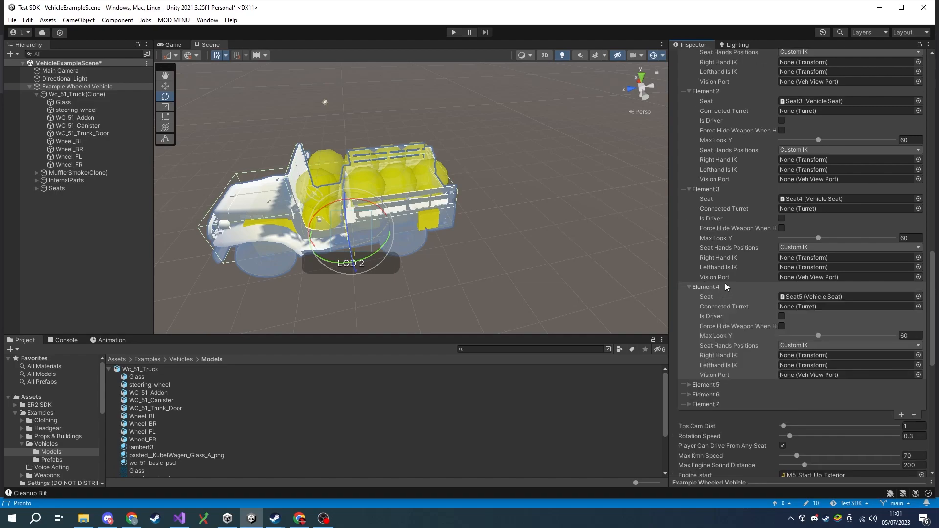
scroll(725, 284, "up", 8)
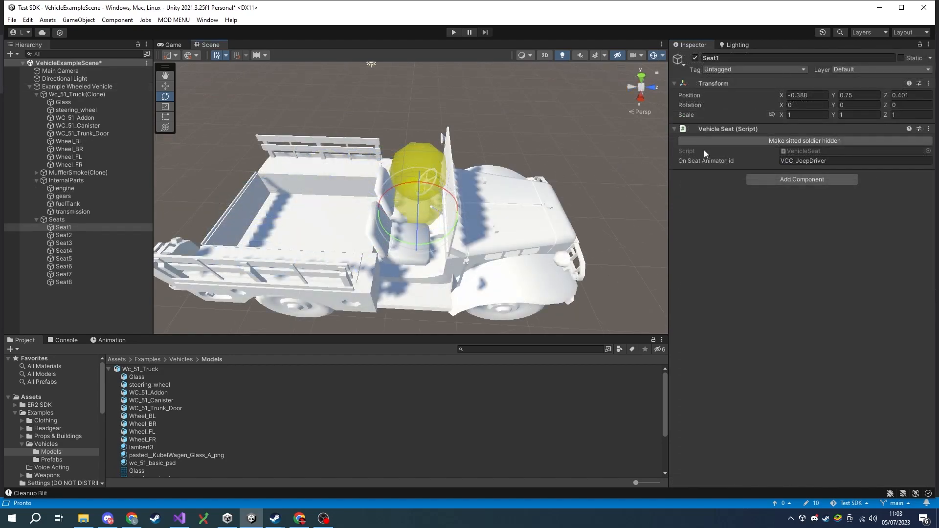
Switch Seat1's seated soldier between shown and hidden several times to compare the preview.
left_click(782, 141)
left_click(782, 140)
left_click(783, 141)
left_click(782, 141)
left_click(782, 141)
left_click(783, 141)
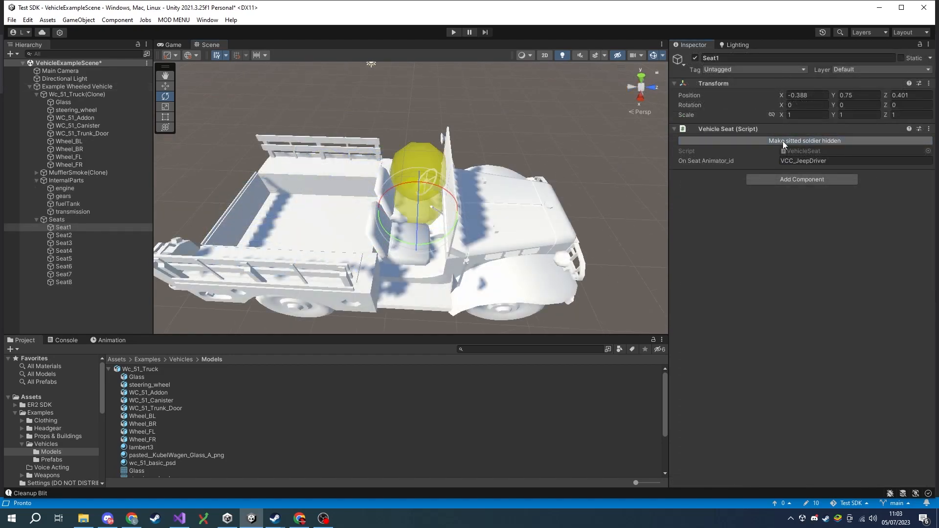
Inspect the passenger seats Seat2 through Seat5 in the Seats group.
left_click(63, 235)
left_click(62, 243)
left_click(62, 251)
left_click(63, 259)
left_click(62, 243)
Review all components of Example Wheeled Vehicle, from the Rigidbody and damage scripts to the box colliders and Rigidbody Mass Setter.
scroll(761, 362, "down", 5)
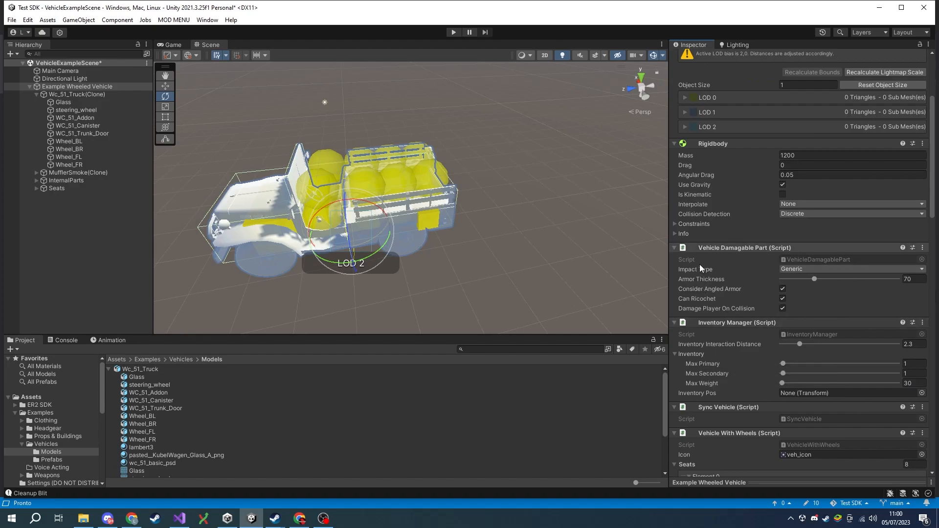
scroll(767, 305, "down", 5)
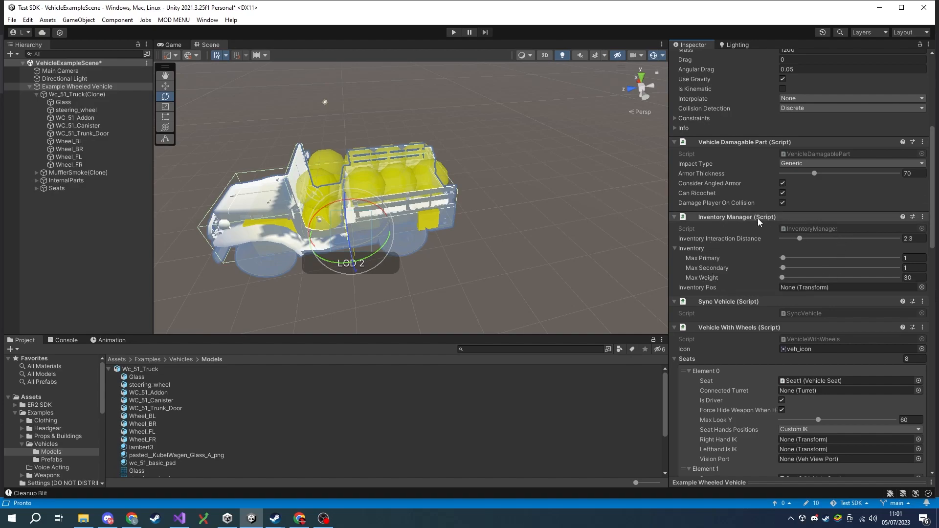
scroll(762, 218, "down", 15)
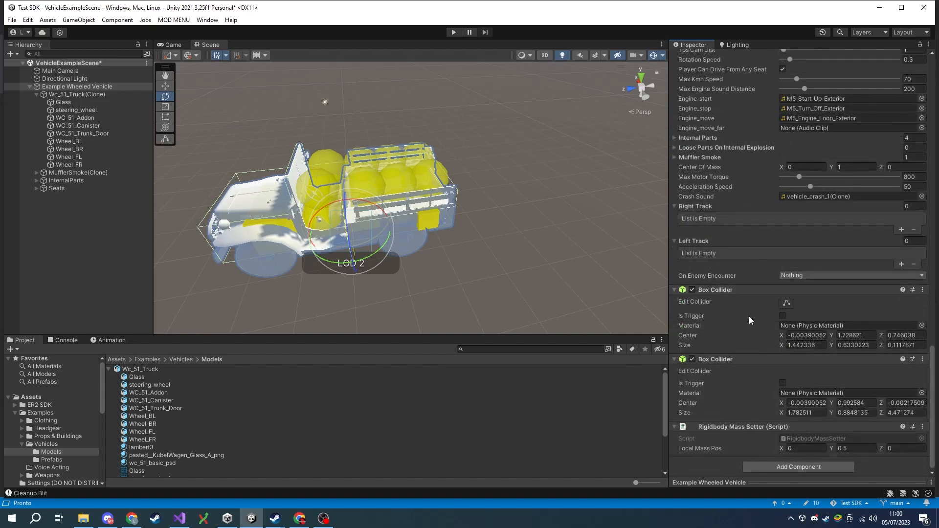
scroll(739, 308, "up", 15)
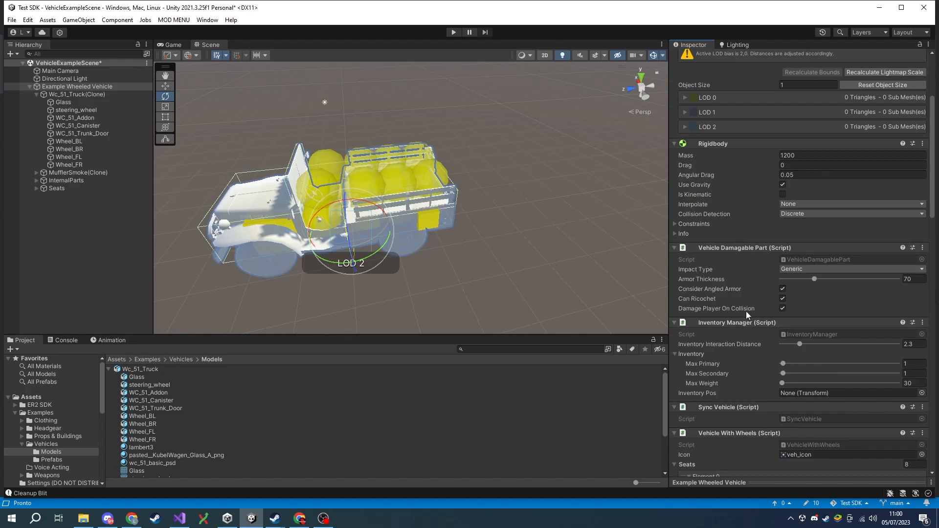
scroll(768, 304, "down", 15)
Try shifting the first box collider's Center X with the second collider disabled, undo the shift and re-enable the second collider.
left_click(691, 357)
left_click(805, 333)
type("0.28")
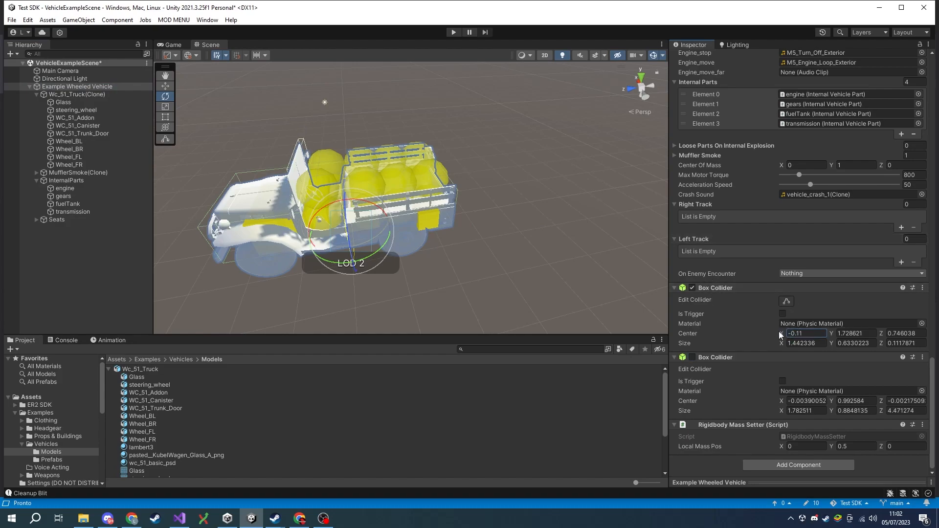
key("ctrl+z")
left_click(692, 357)
left_click(781, 400)
Inspect the engine, gears, fuelTank and transmission objects under InternalParts and toggle the truck model's scene visibility.
scroll(685, 411, "up", 10)
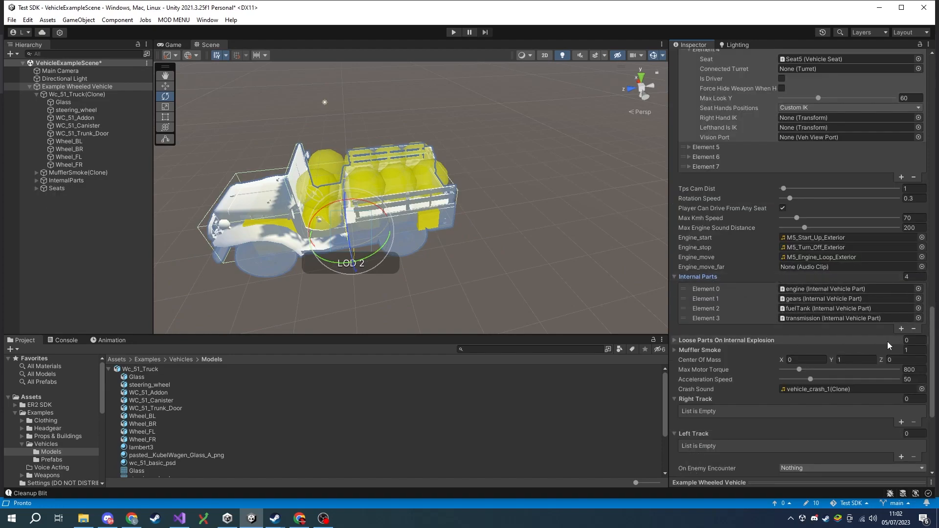
left_click(62, 181)
left_click(37, 181)
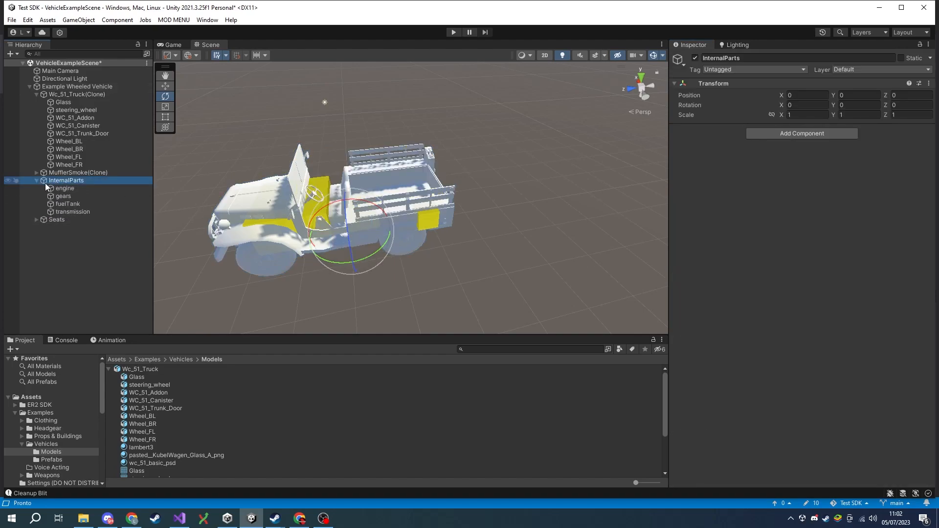
left_click(54, 189)
left_click(56, 197)
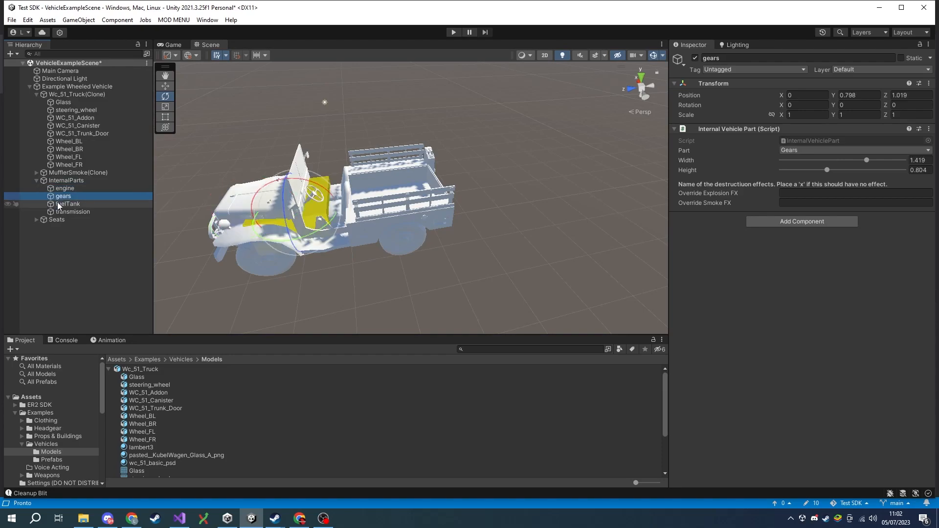
left_click(60, 205)
left_click(61, 213)
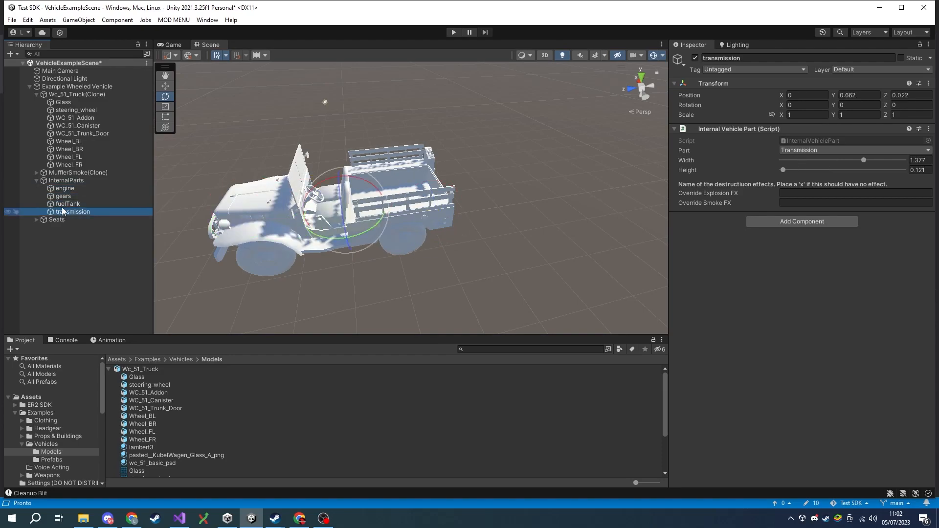
left_click(7, 94)
left_click(65, 181)
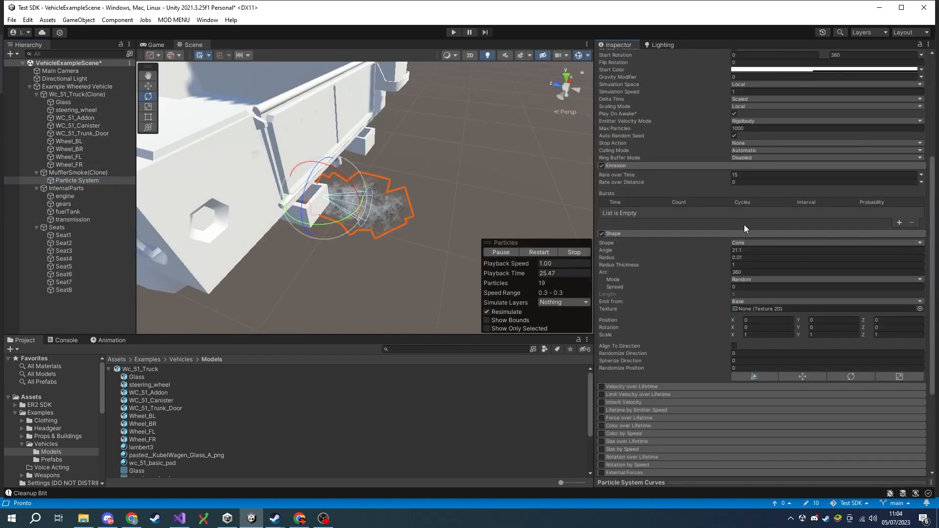
Examine the emission, shape and renderer settings of the muffler smoke's Particle System.
scroll(629, 336, "down", 5)
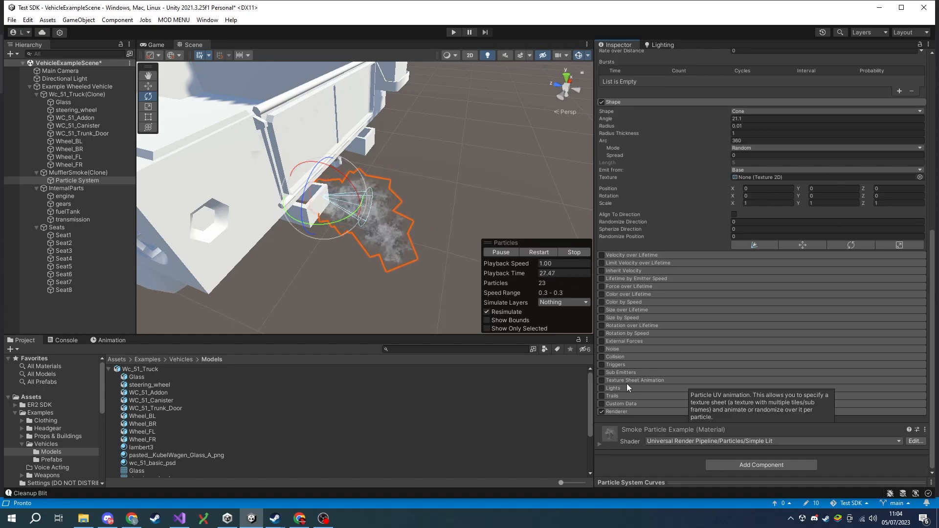
scroll(629, 412, "down", 2)
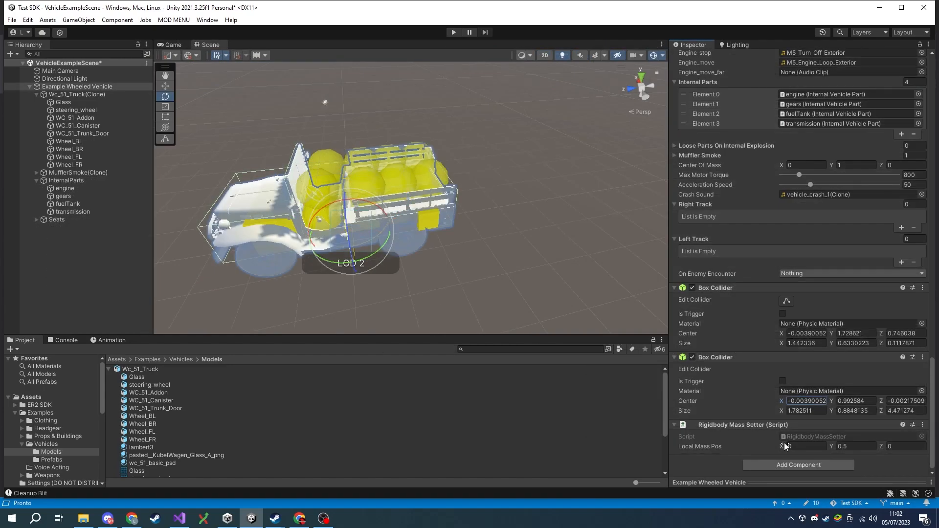
left_click_drag(835, 446, 818, 426)
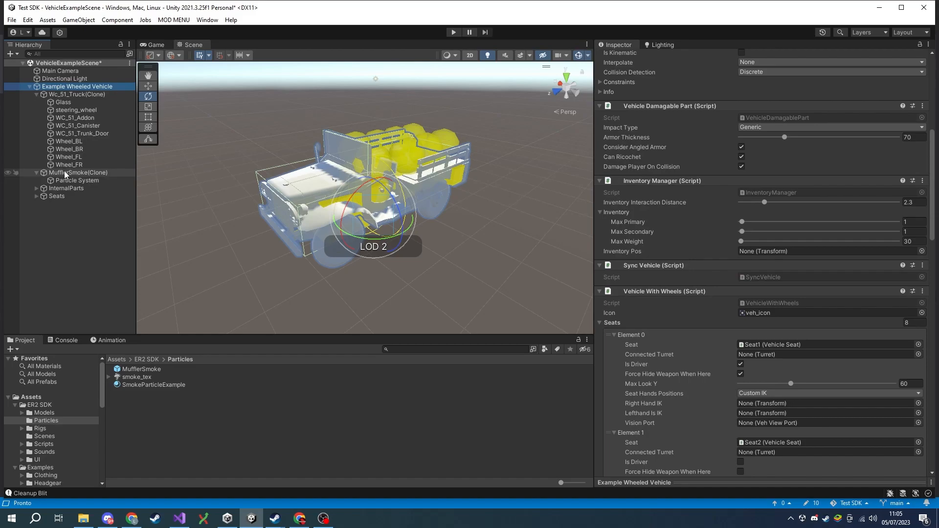
Run the ER2 MODS SetUp Wheels command on Wheel_BL, Wheel_BR, Wheel_FL and Wheel_FR together.
left_click(66, 143)
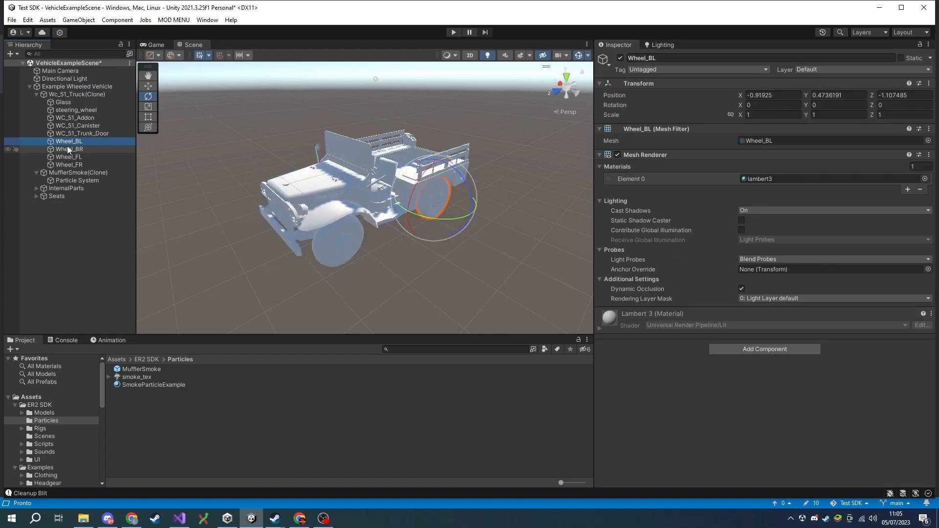
left_click(69, 148, "ctrl")
left_click(69, 157, "ctrl")
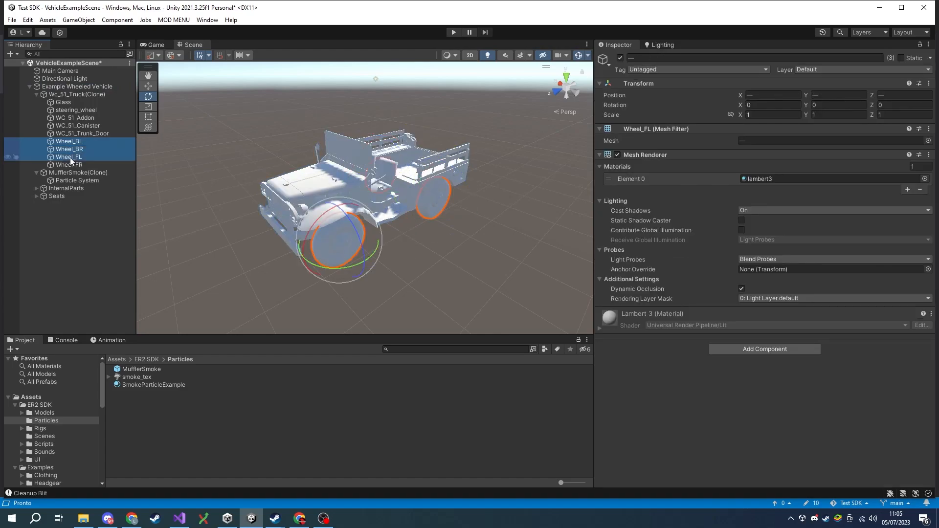
left_click(71, 165, "ctrl")
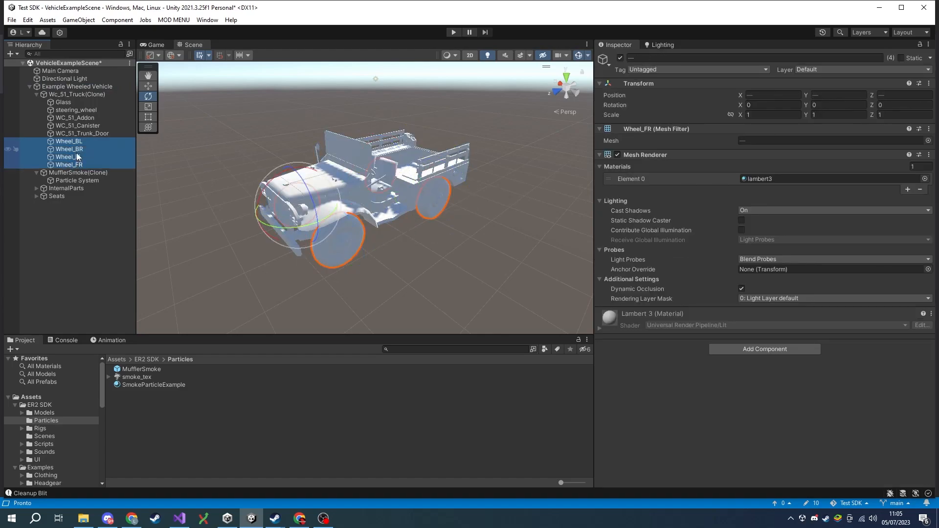
right_click(70, 150)
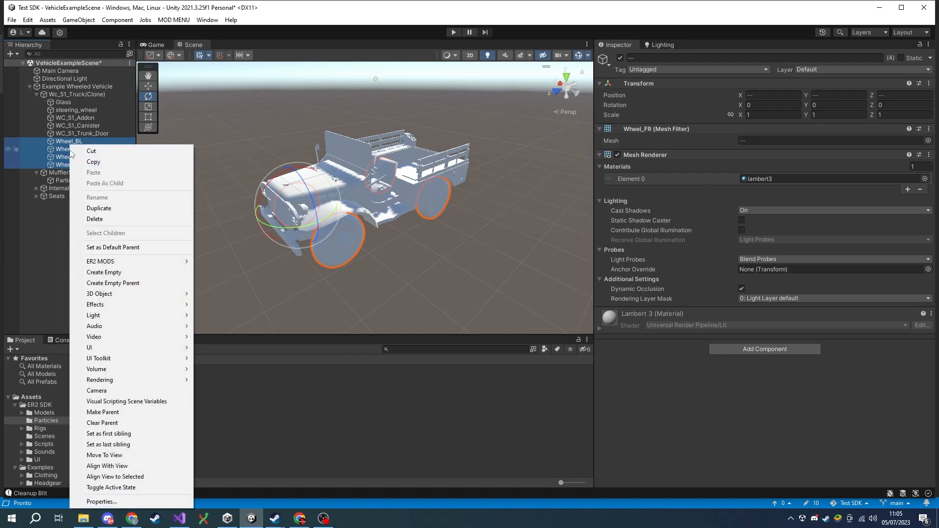
mouse_move(112, 262)
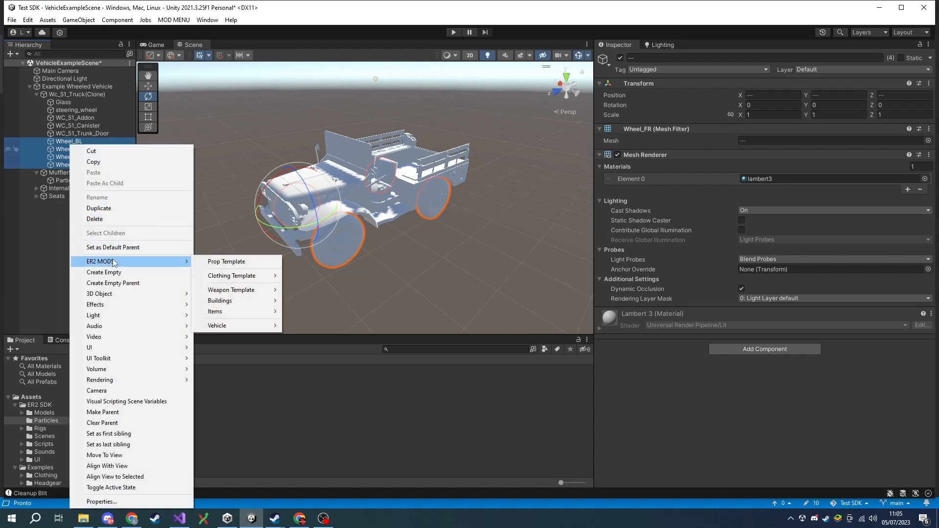
mouse_move(237, 327)
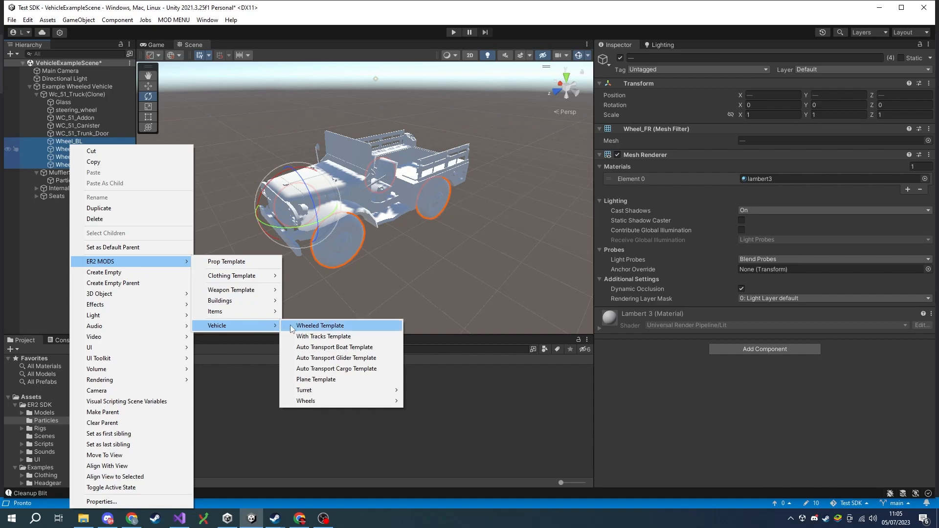
mouse_move(391, 402)
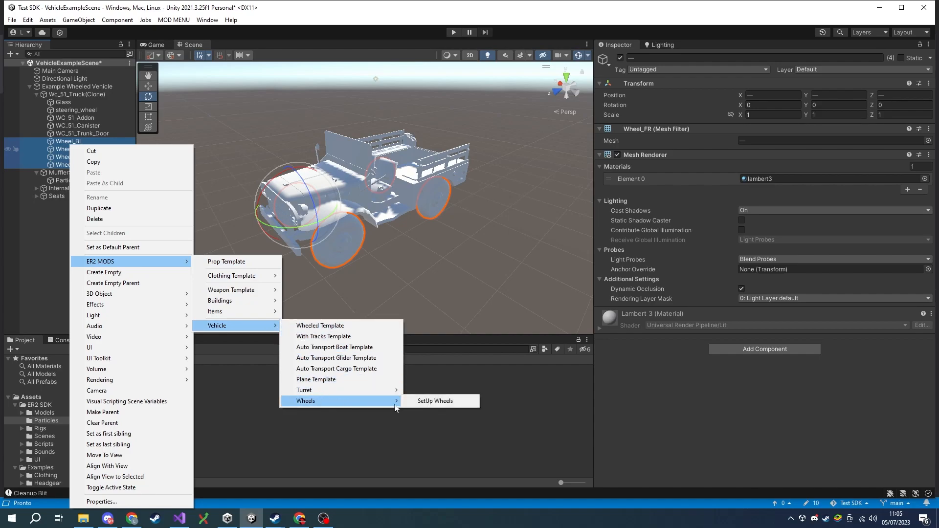
left_click(425, 402)
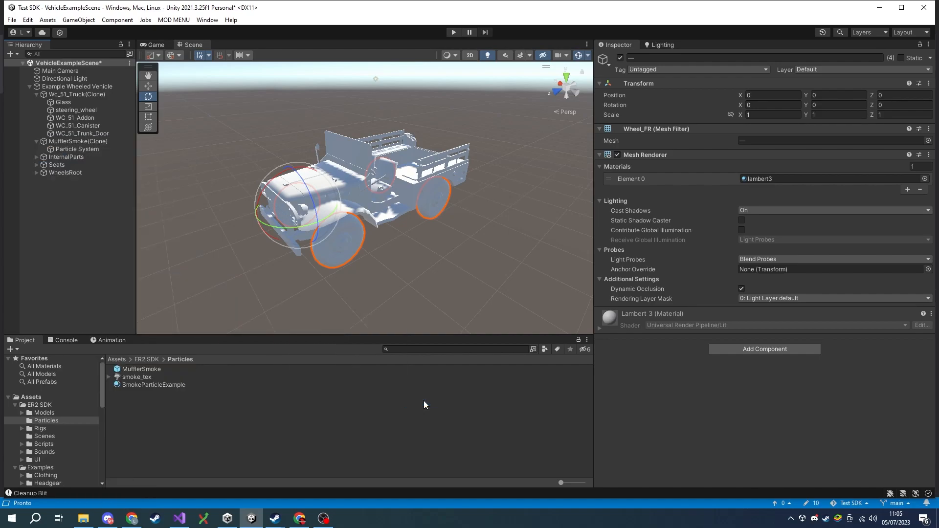
Inspect WheelsRoot's wheel mesh pivots and wheel colliders, including the Wheel Collider Updater's linked transform on Collision PivotWheel_BL.
left_click(74, 174)
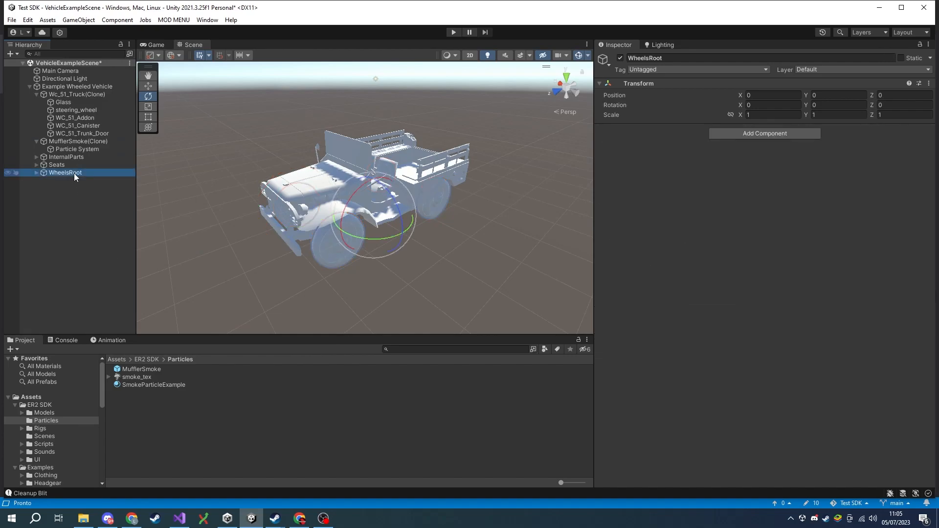
left_click(37, 172)
left_click(44, 180)
double_click(79, 188)
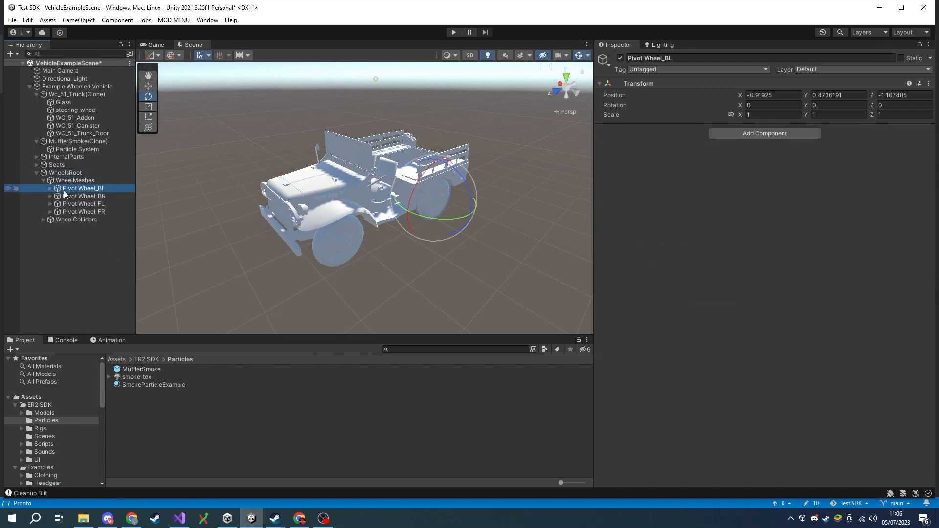
left_click(76, 219)
left_click(44, 220)
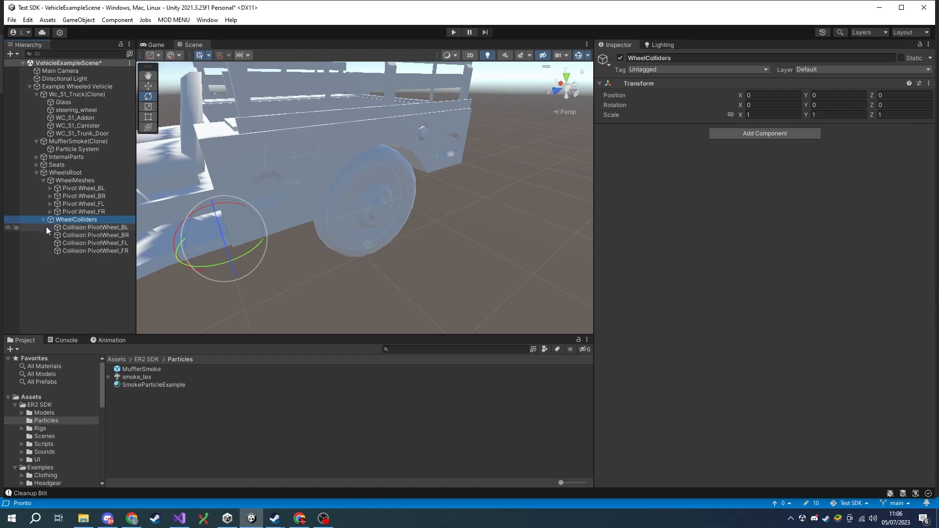
double_click(93, 228)
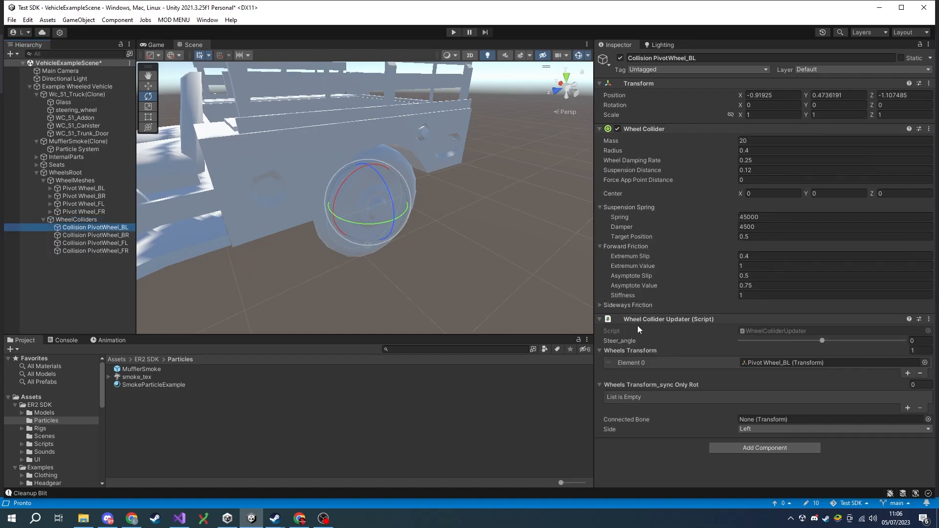
left_click(773, 363)
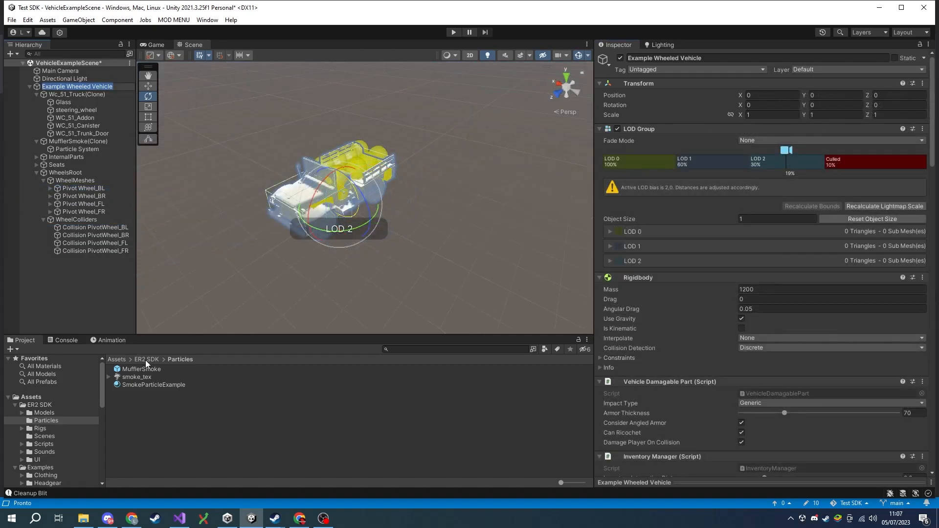
Create a folder named MyPrefabs directly under Assets.
left_click(145, 359)
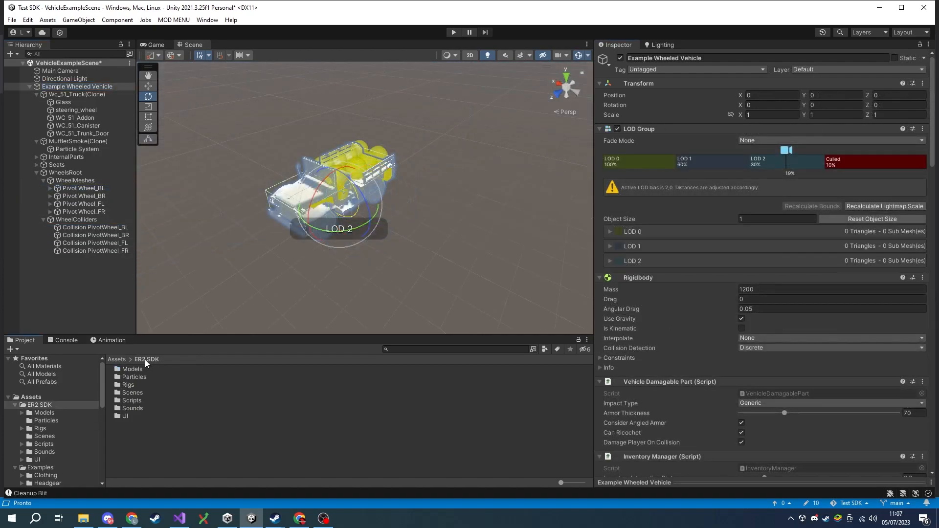
left_click(117, 360)
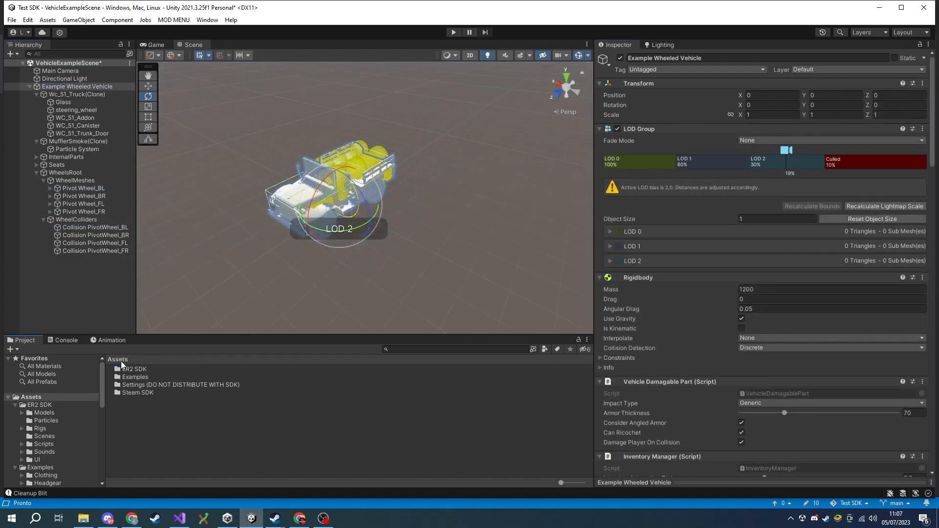
right_click(170, 428)
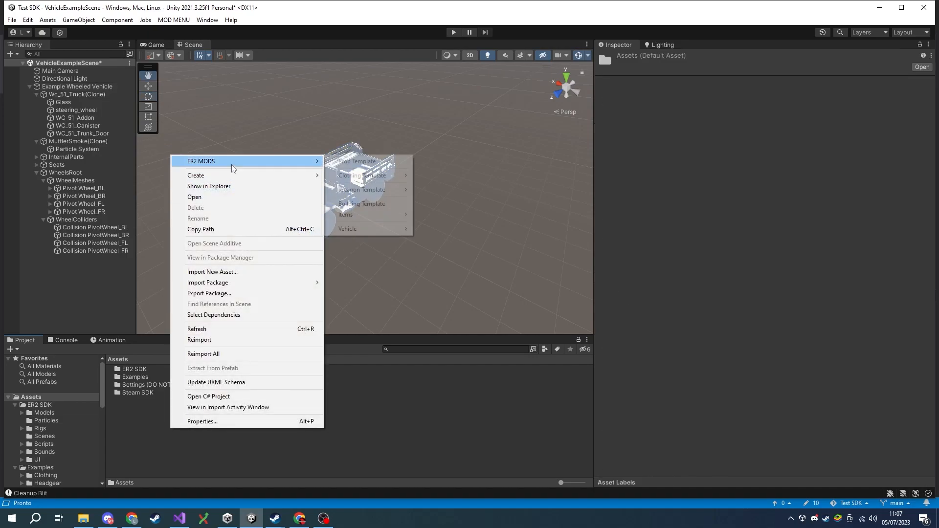
mouse_move(230, 173)
left_click(373, 30)
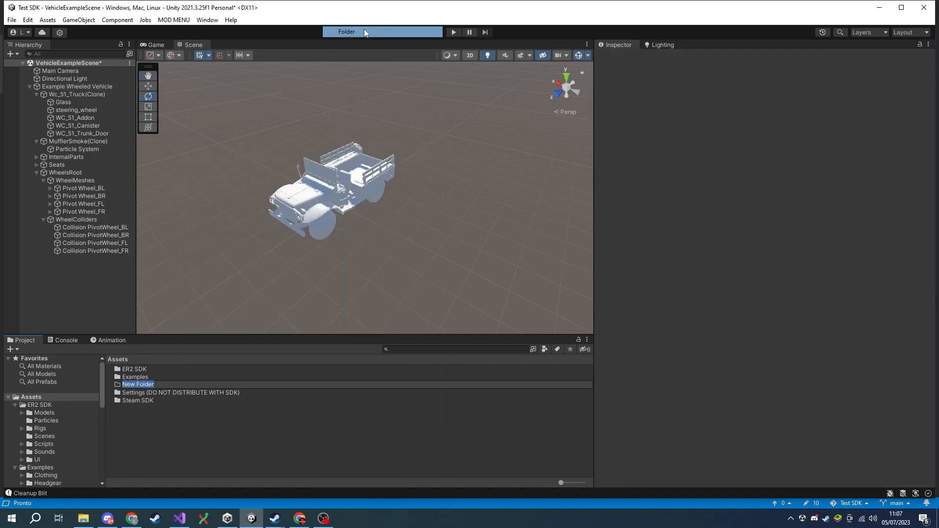
type("MyPrefabs")
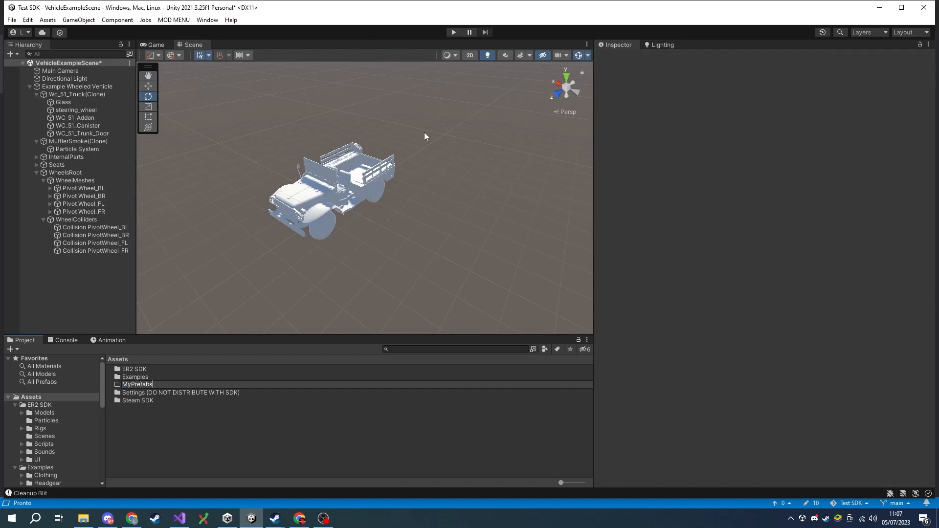
Save Example Wheeled Vehicle as a prefab inside the MyPrefabs folder.
double_click(154, 384)
left_click(75, 80)
left_click(72, 86)
left_click_drag(72, 86, 166, 387)
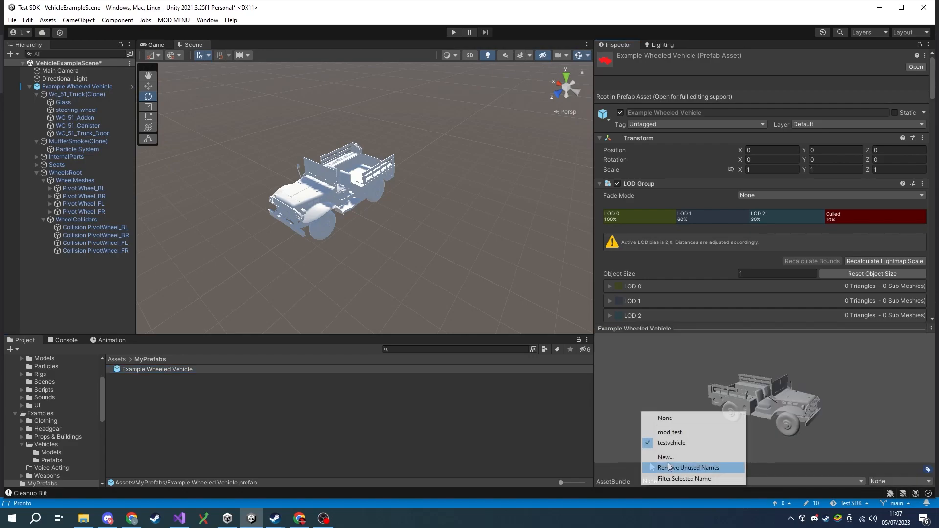
Assign the Example Wheeled Vehicle prefab to a new AssetBundle named newtestvehicle.
left_click(667, 459)
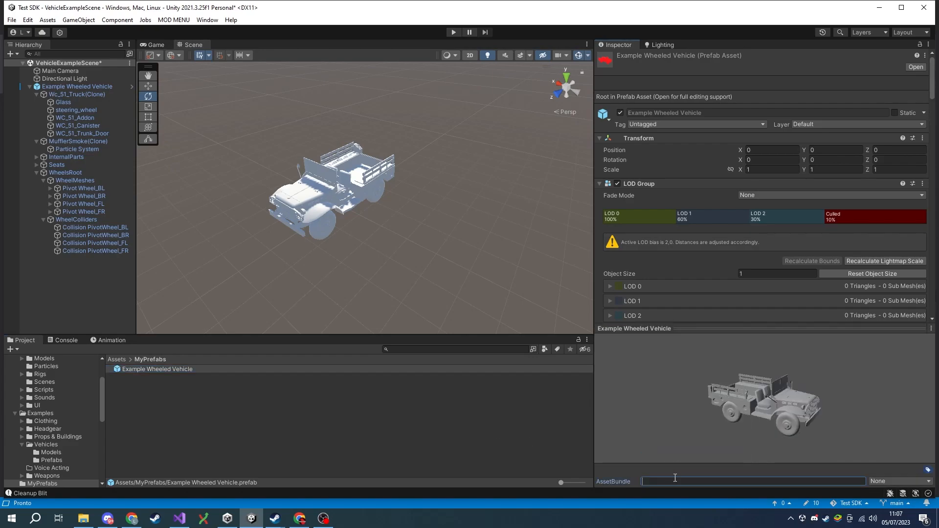
type("newTestVehicle")
key("Return")
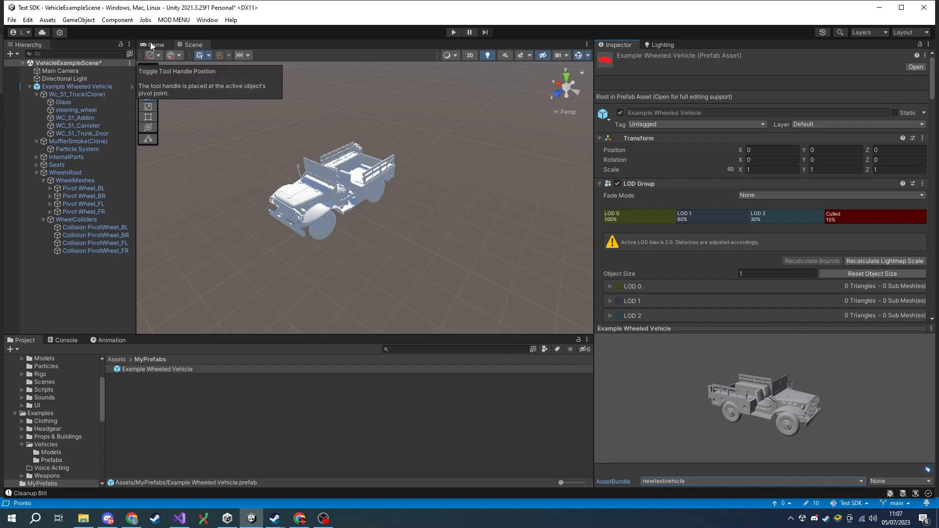
Open the mod compiler, choose the newtestvehicle AssetBundle and set the mod title to NewTestVehicle.
left_click(163, 20)
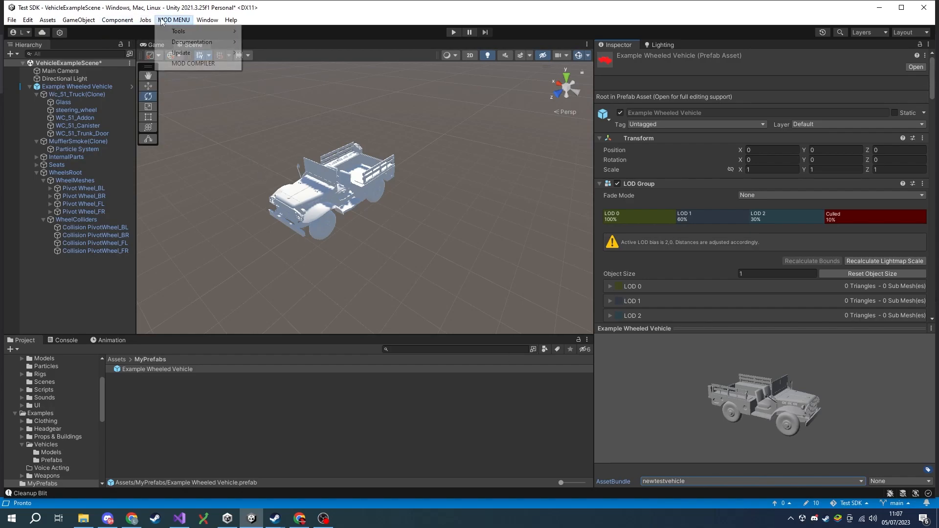
left_click(177, 64)
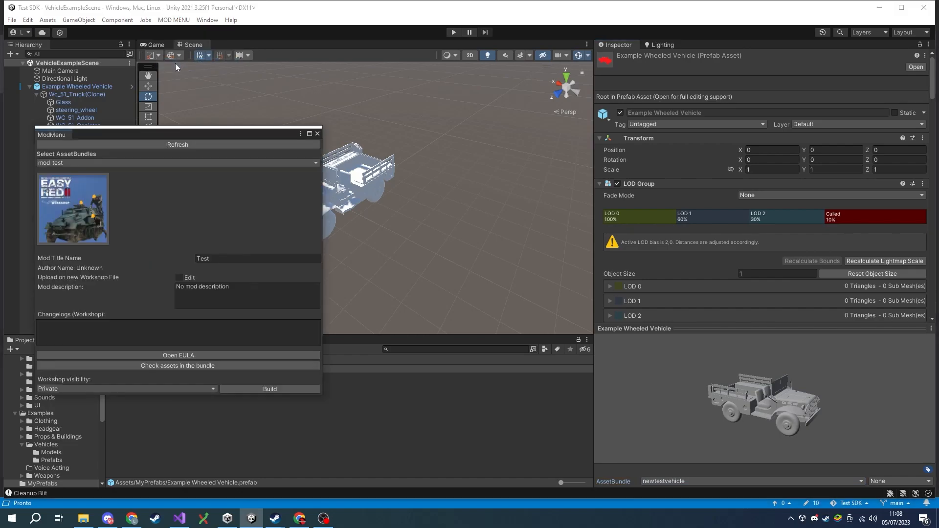
left_click(126, 160)
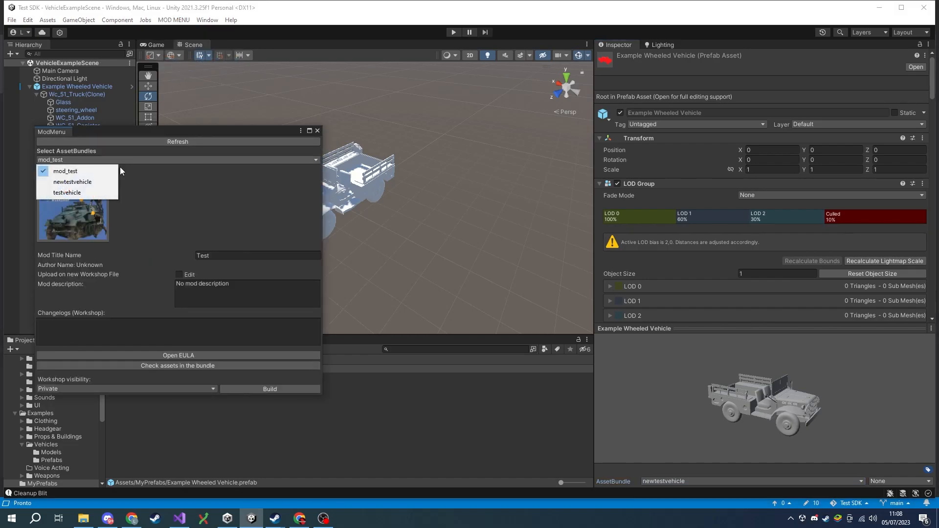
left_click(79, 183)
left_click(212, 254)
type("NewTe")
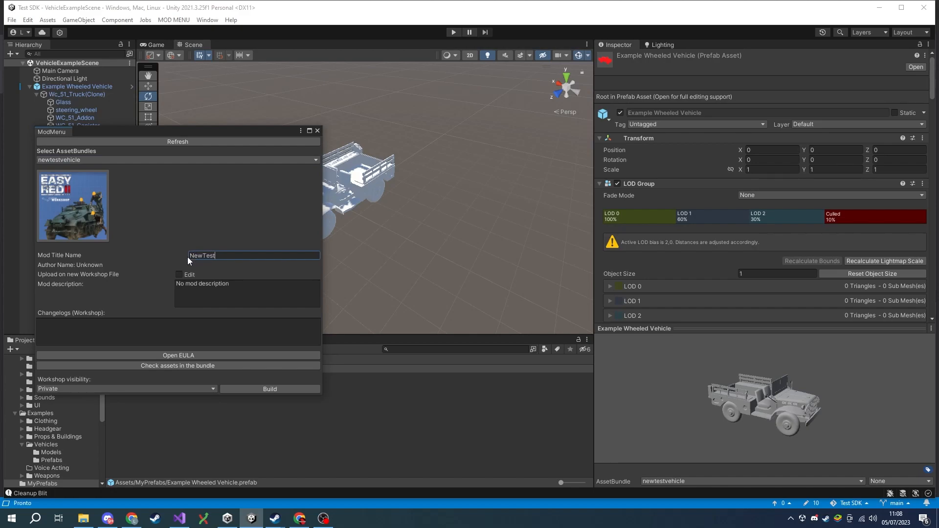
type("stVehicle")
Replace the mod description with "This is a mod for a vehicle".
left_click(233, 287)
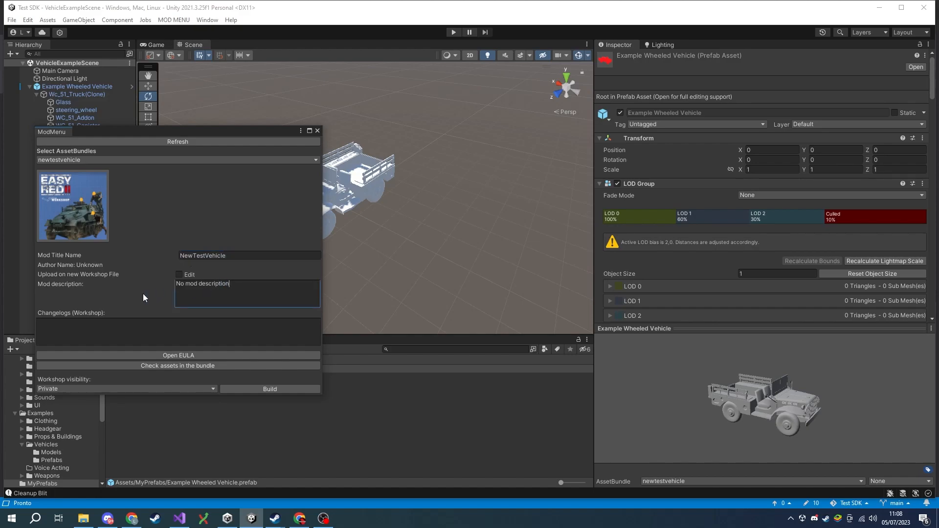
left_click_drag(229, 284, 148, 284)
type("This is a mod for a vehicle")
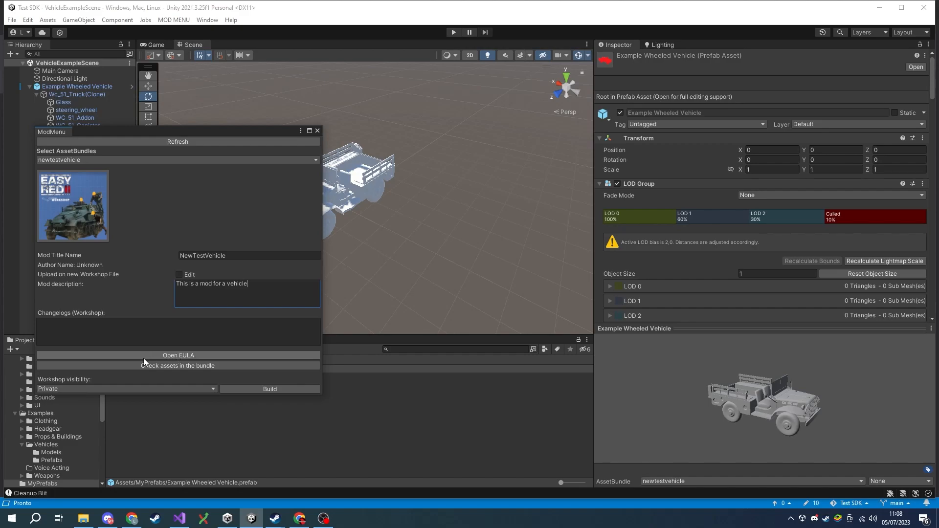
Set the Workshop visibility to Unlisted and build the mod.
left_click(109, 388)
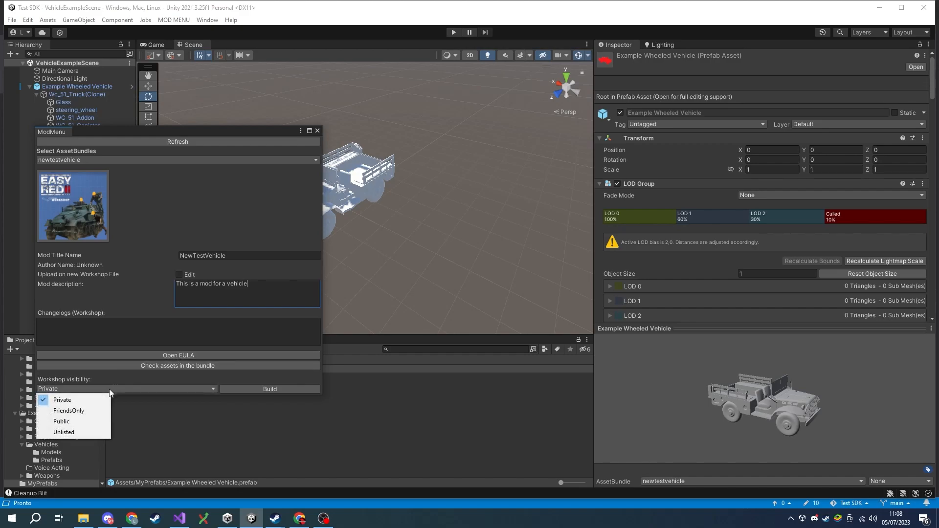
left_click(78, 432)
left_click(271, 389)
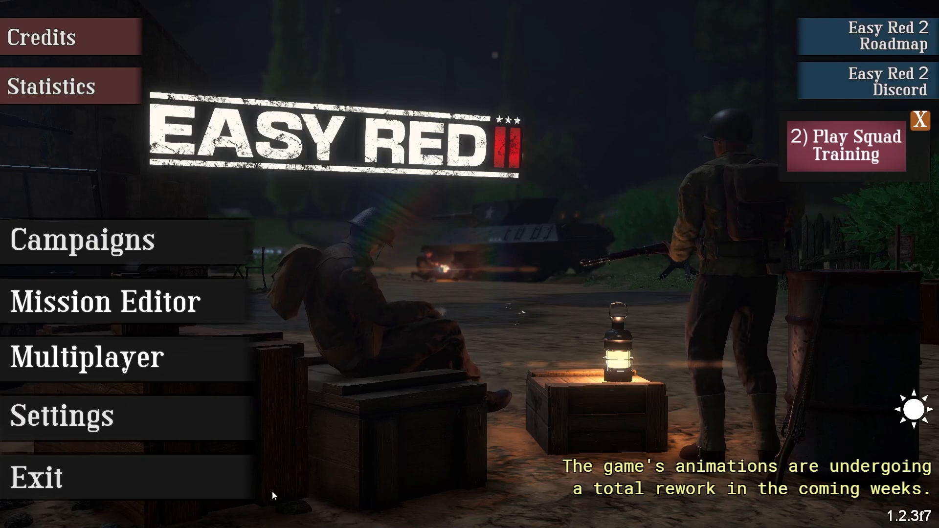
Switch to Easy Red 2 and start the Shooting range mission from the Training Missions campaign.
left_click(98, 240)
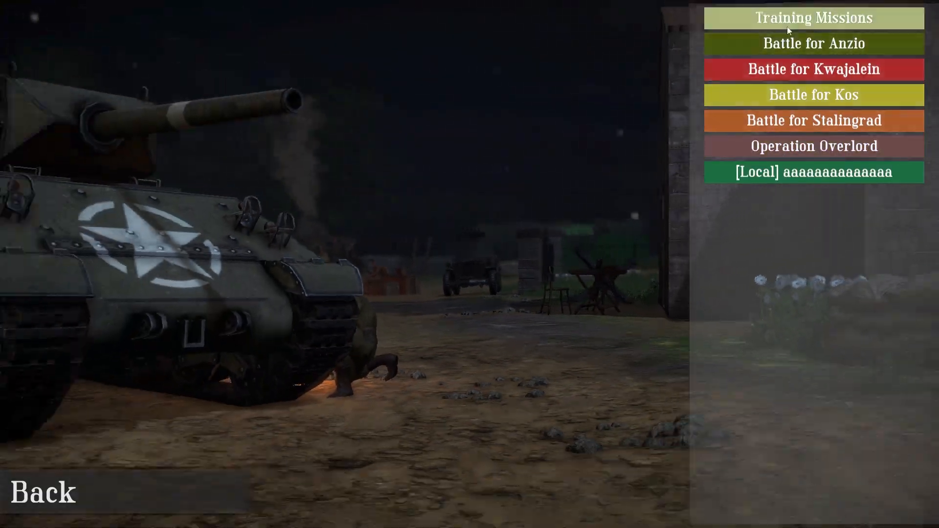
left_click(787, 25)
left_click(775, 157)
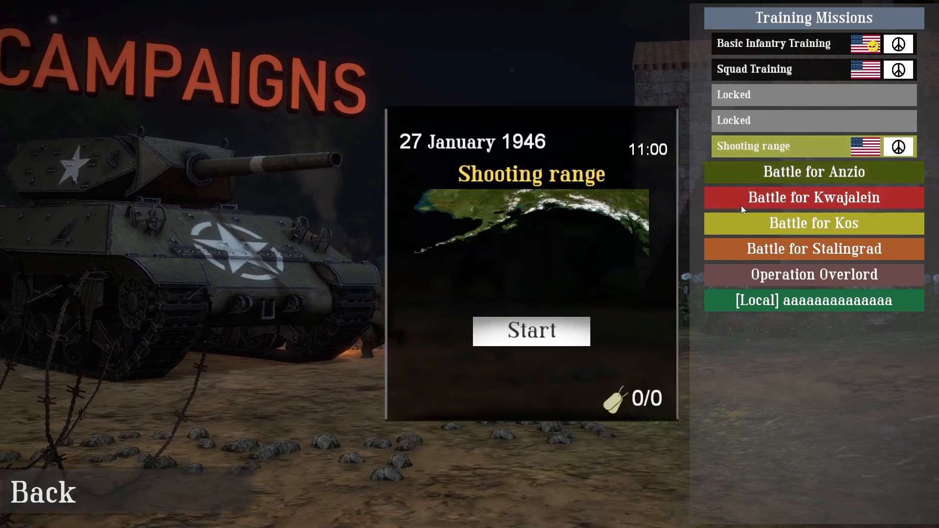
left_click(547, 338)
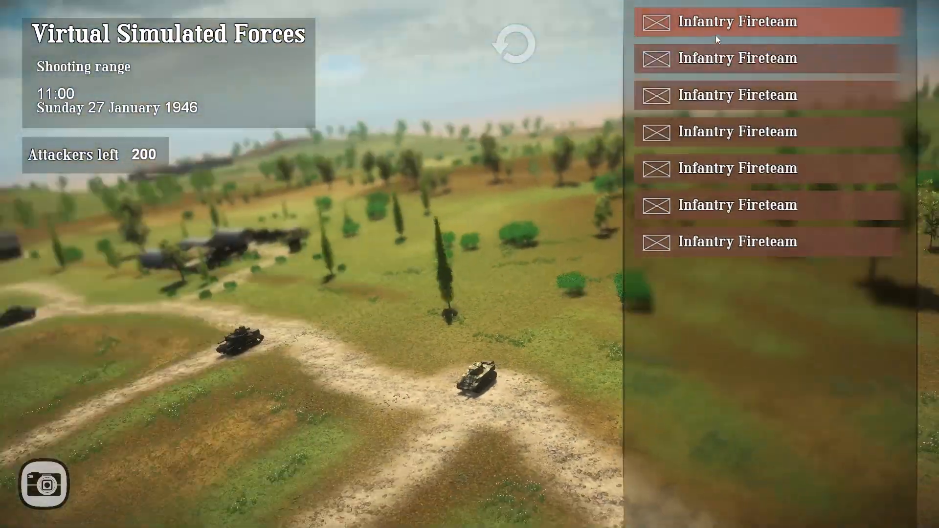
Enter the mission as the Sapper of the first Infantry Fireteam and walk forward.
left_click(715, 36)
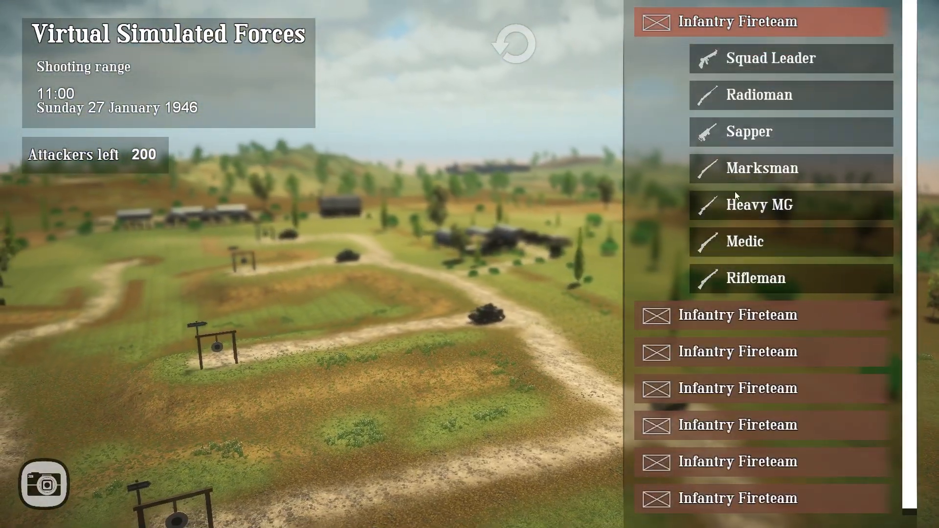
left_click(758, 132)
key("w")
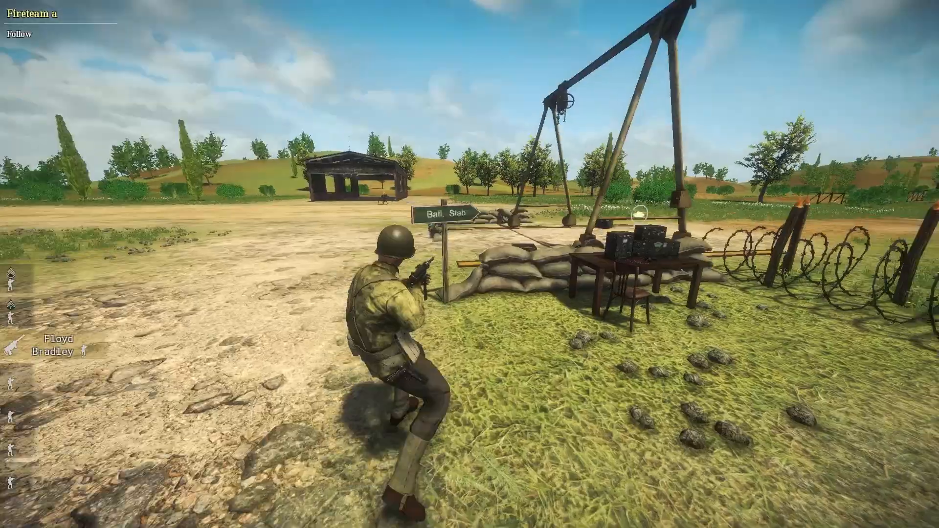
Spawn the Example Wheeled Vehicle from the vehicle selection at the radio table and move towards it.
key("e")
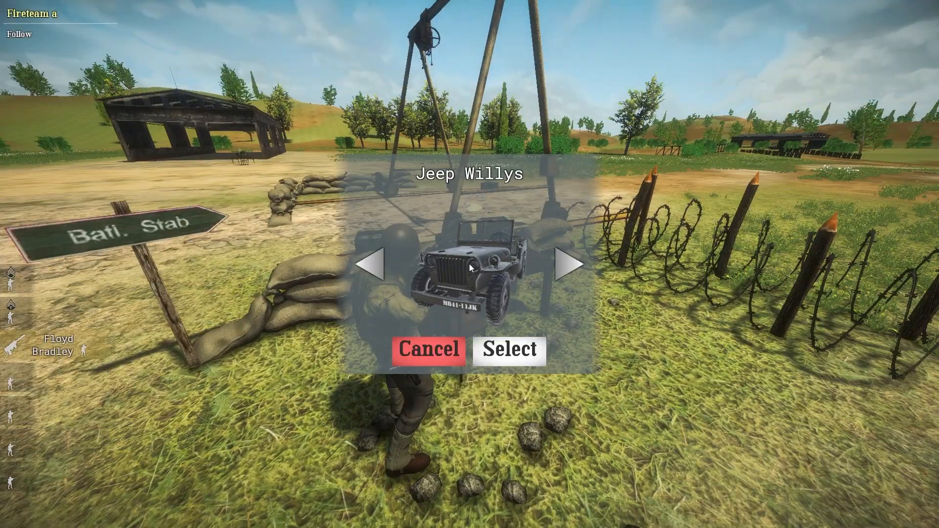
left_click(375, 256)
key("w")
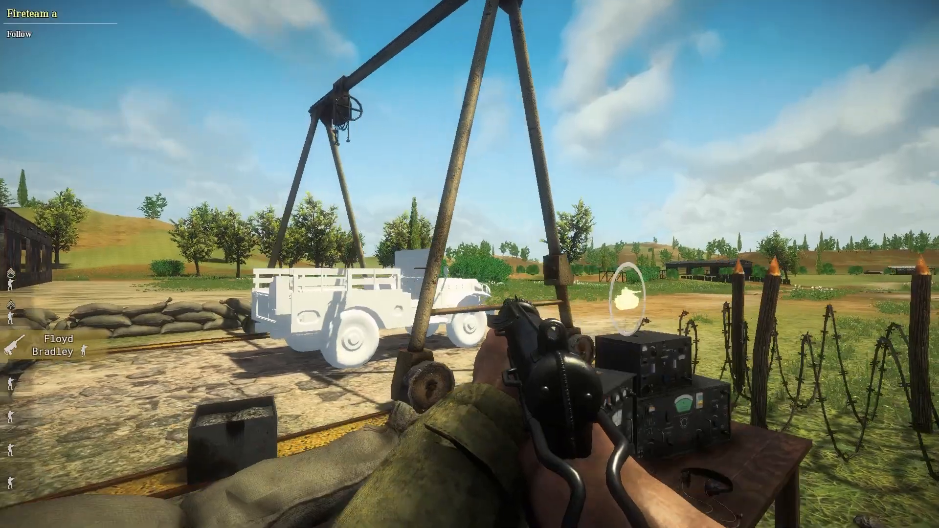
Walk around the spawned truck to examine its rear, driver's side, front and cab.
key("w")
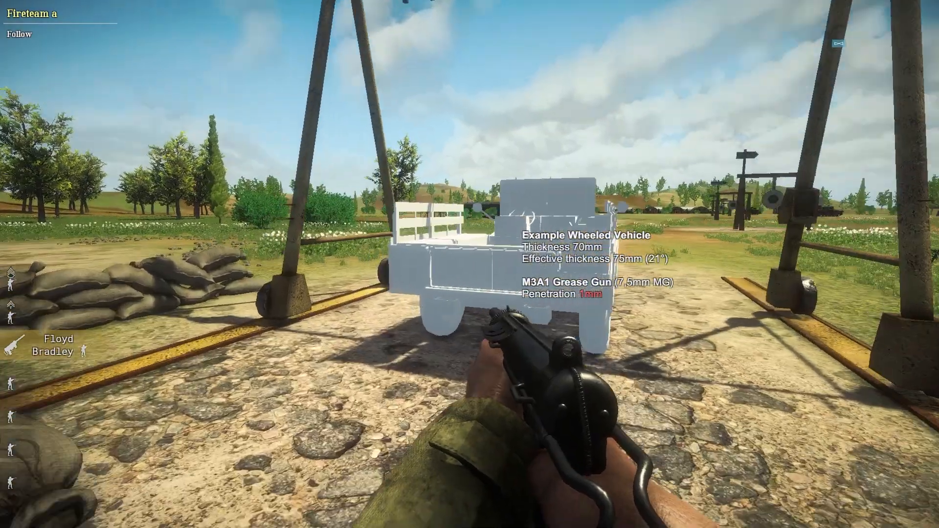
key("a")
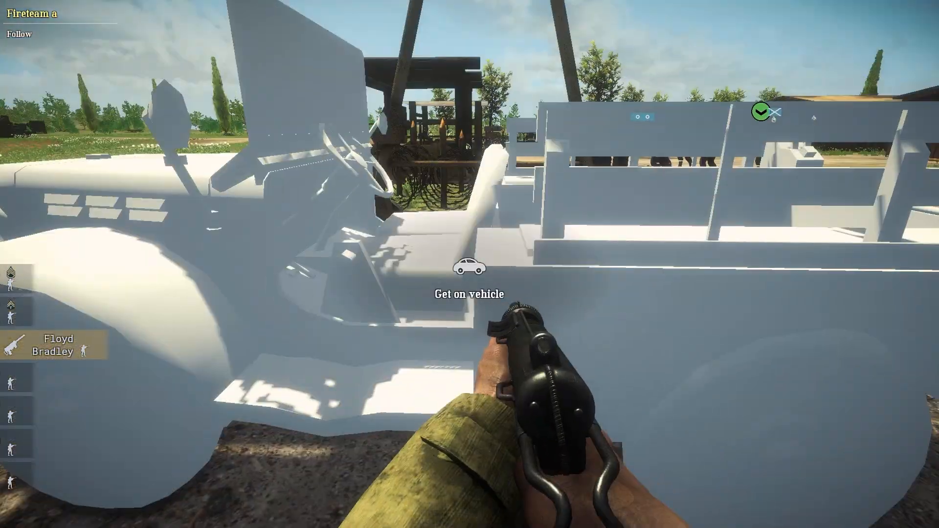
key("a")
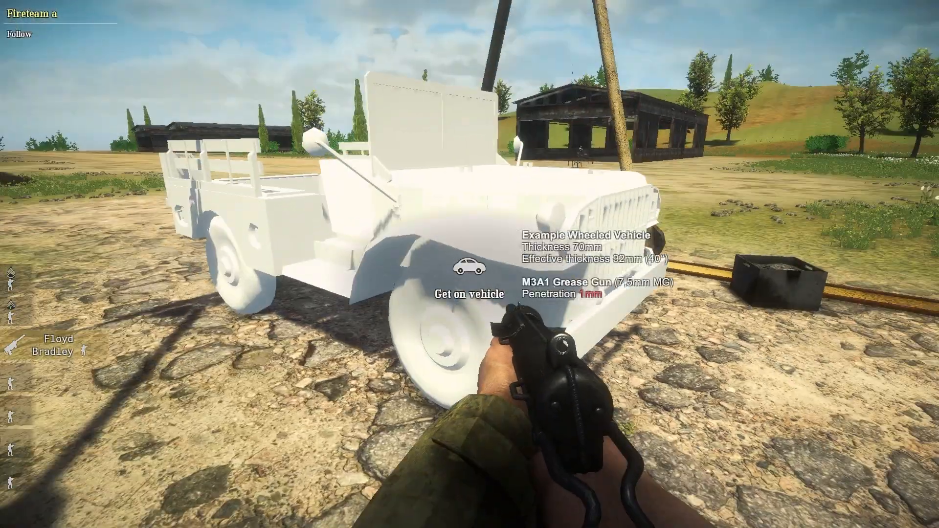
key("a")
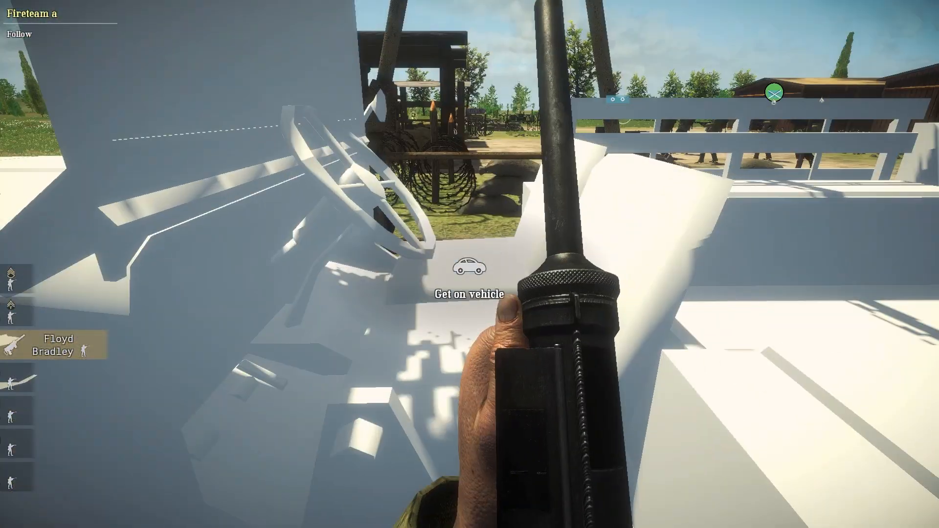
Get on the truck as driver, switch to third-person view and drive it forward around the camp, steering right.
key("f")
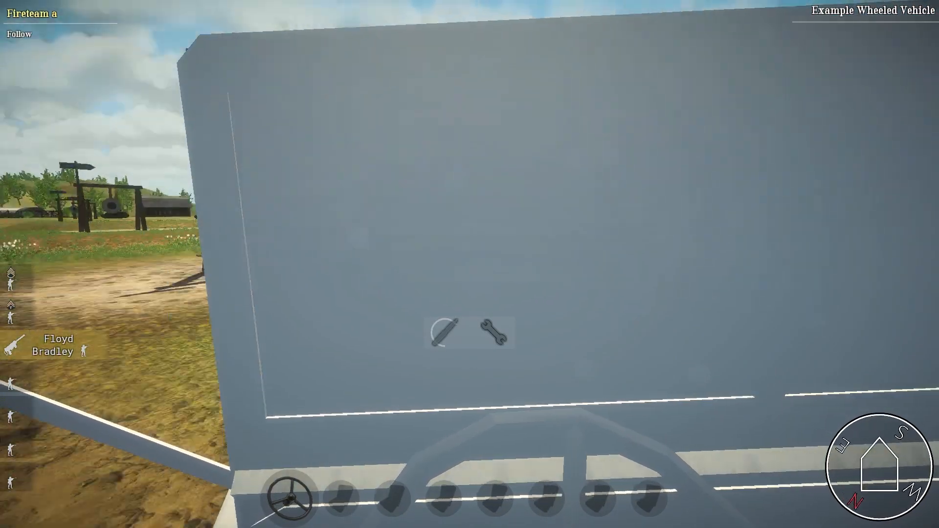
key("v")
key("w")
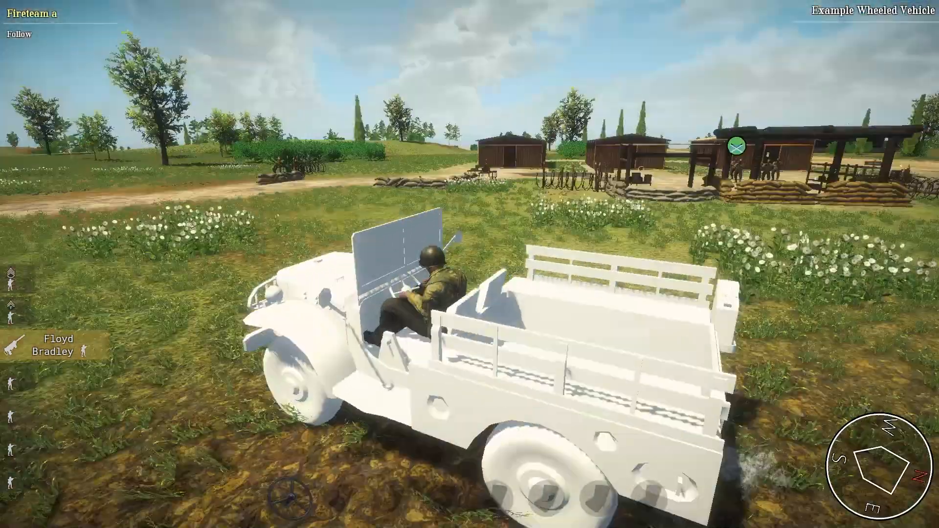
key("d")
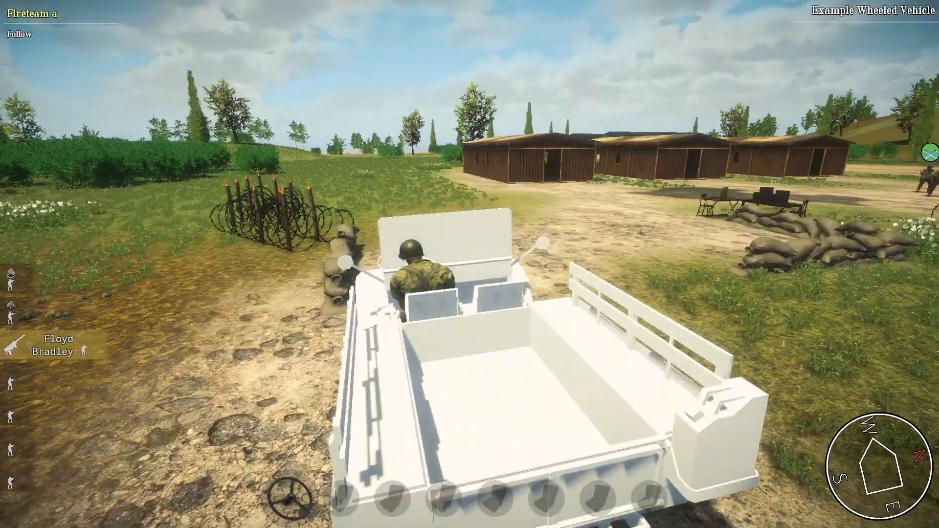
key("d")
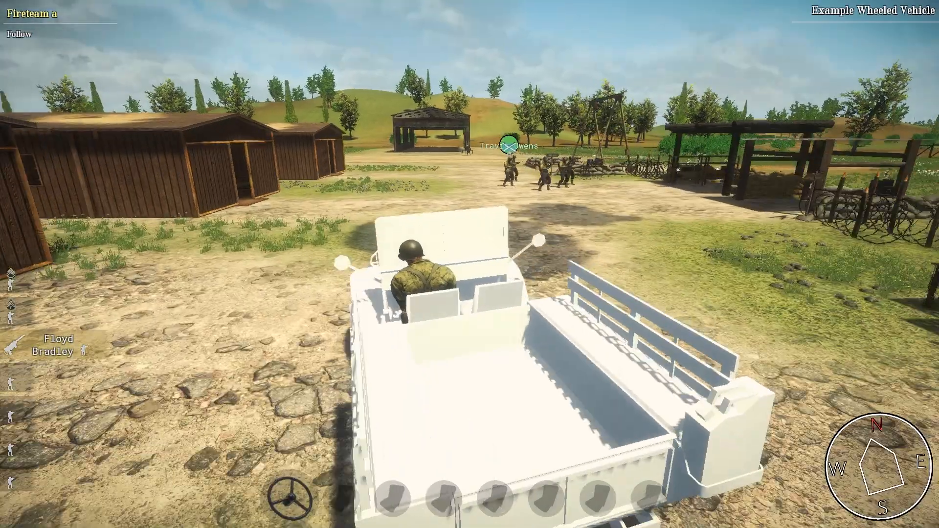